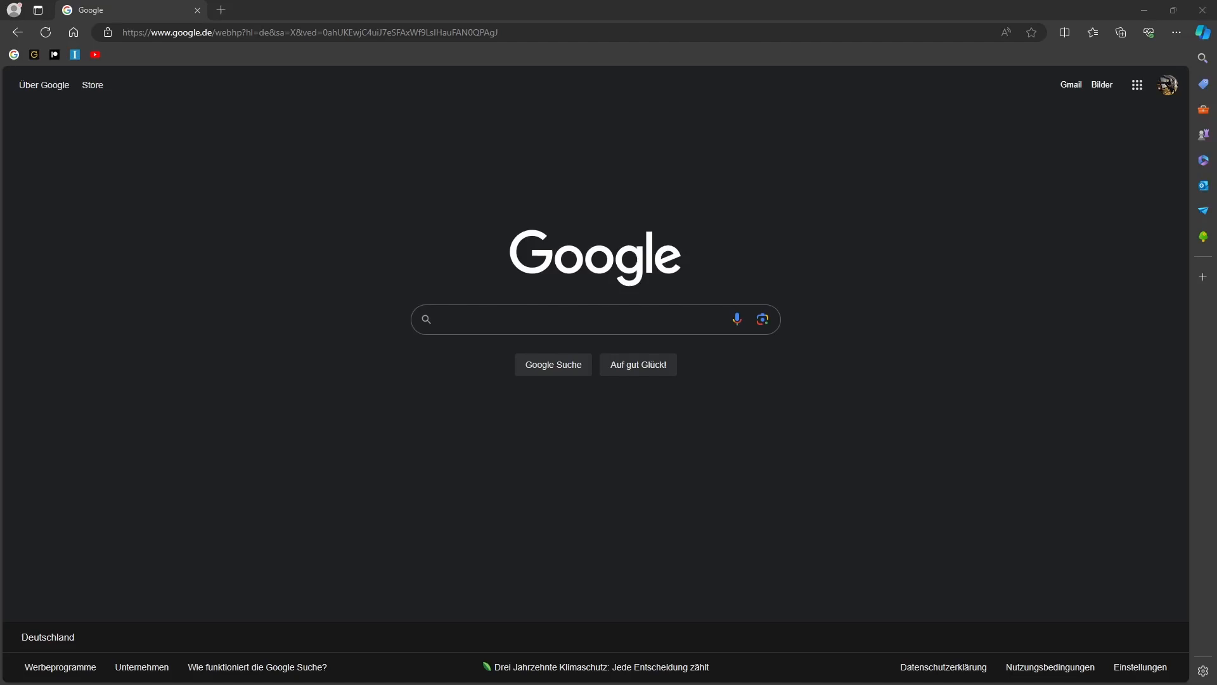
Rerun the earlier Google search for 'bias fx 2 le' from the suggestion list
{"action": "left_click", "coordinate": [508, 316]}
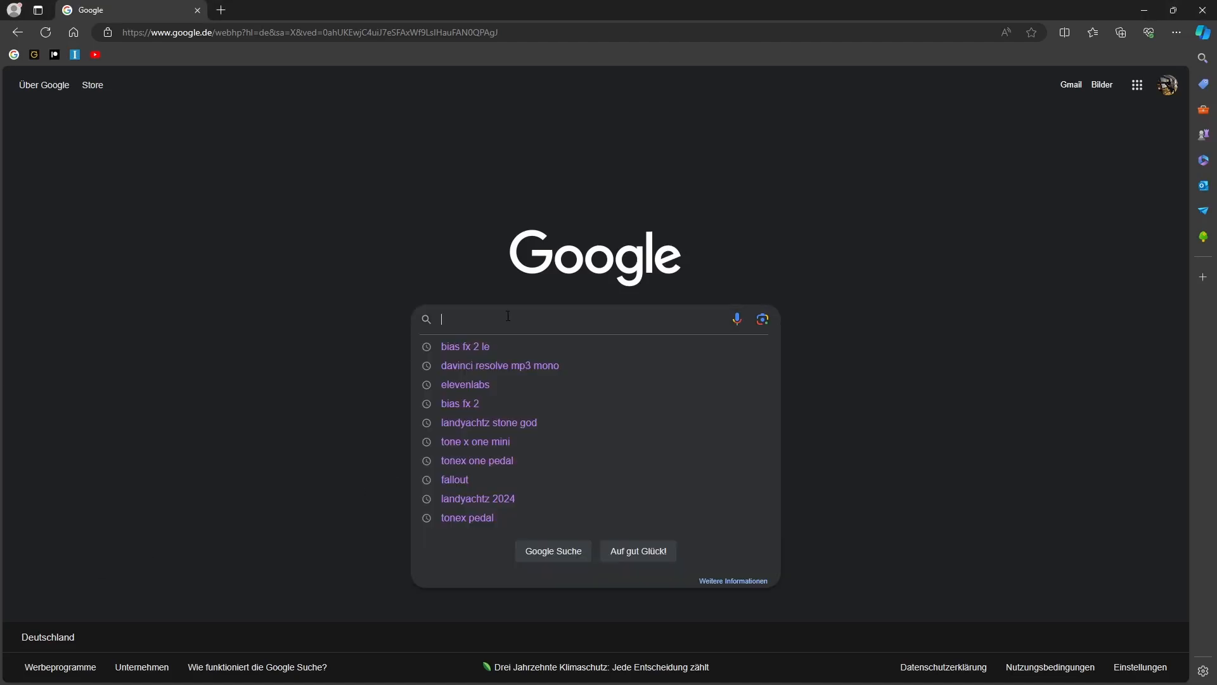
{"action": "left_click", "coordinate": [491, 345]}
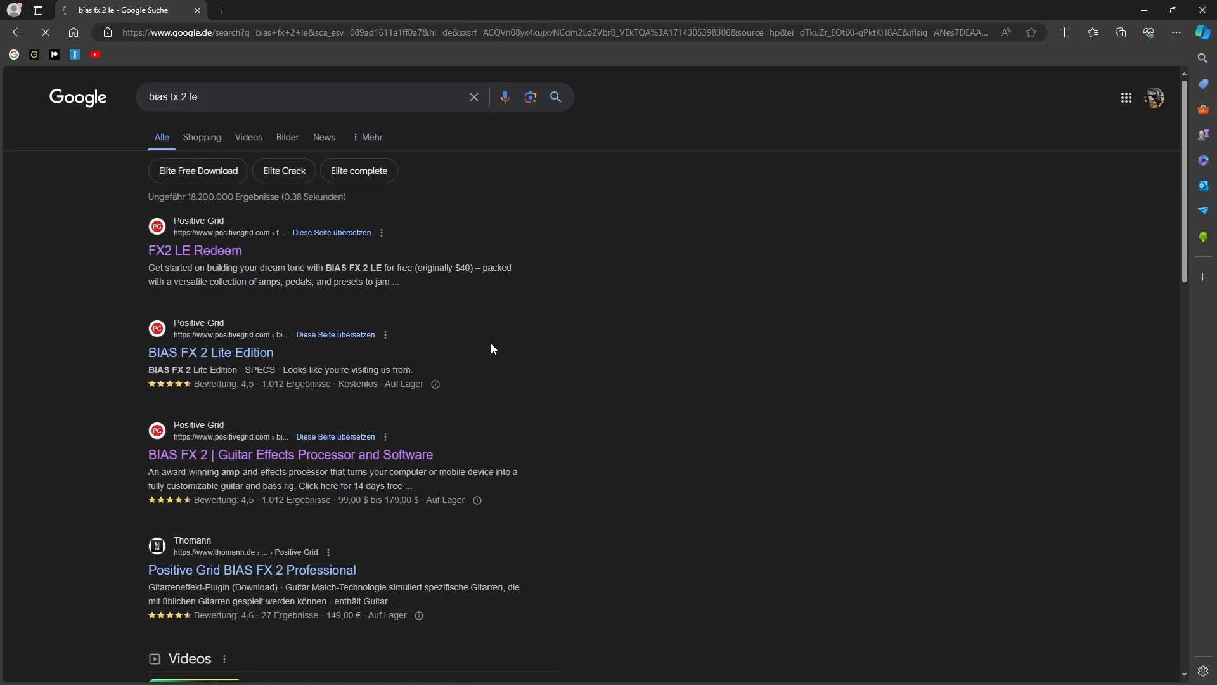
Go to the FX2 LE Redeem result and select the redeem code in the welcome email
{"action": "left_click", "coordinate": [225, 253]}
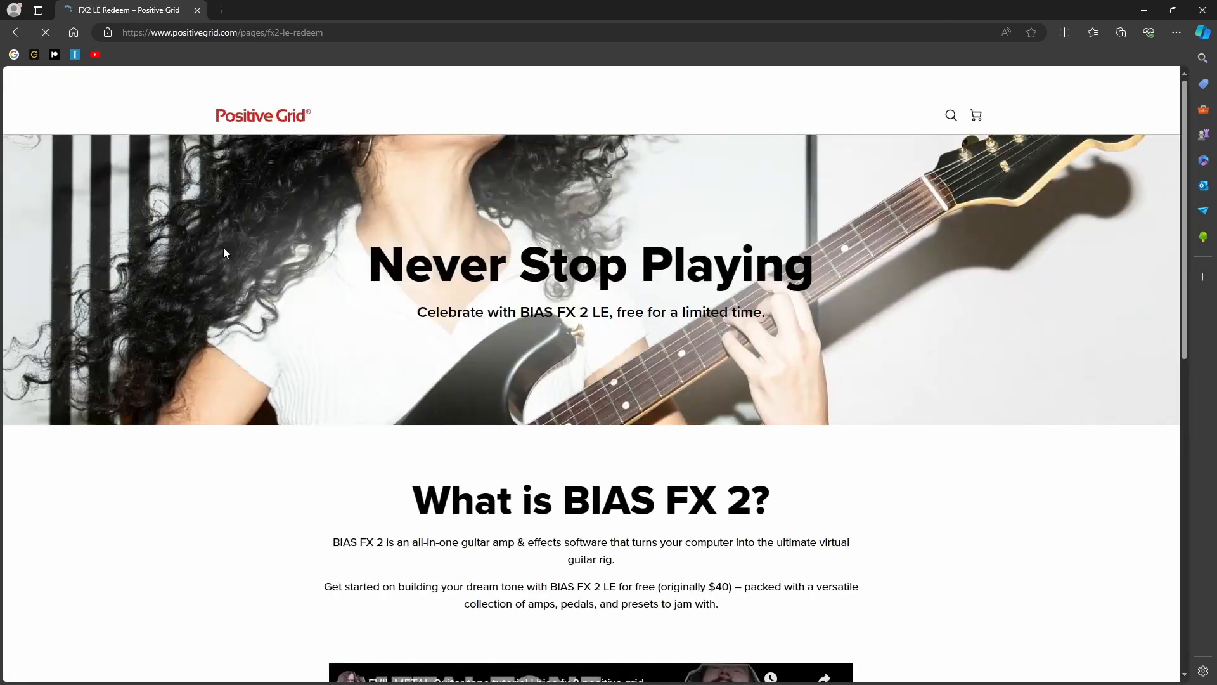
{"action": "scroll", "coordinate": [226, 227], "scroll_direction": "down", "scroll_amount": 3}
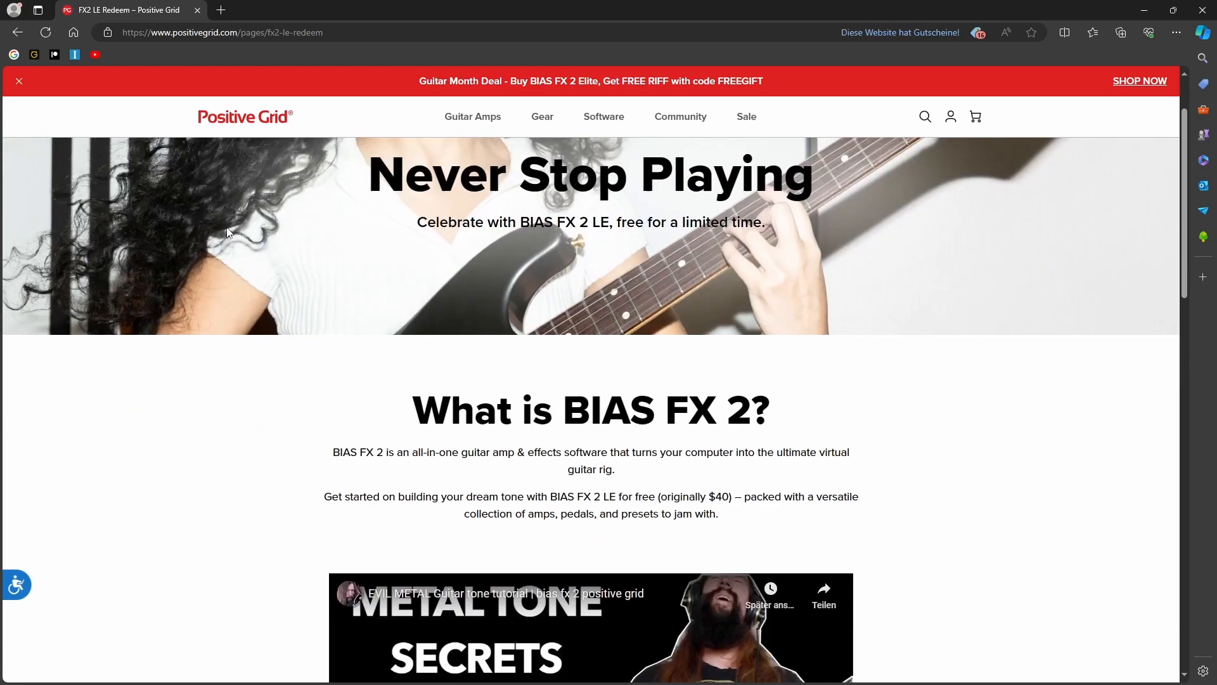
{"action": "scroll", "coordinate": [227, 228], "scroll_direction": "down", "scroll_amount": 3}
{"action": "scroll", "coordinate": [227, 232], "scroll_direction": "down", "scroll_amount": 4}
{"action": "scroll", "coordinate": [227, 233], "scroll_direction": "down", "scroll_amount": 4}
{"action": "scroll", "coordinate": [226, 232], "scroll_direction": "down", "scroll_amount": 4}
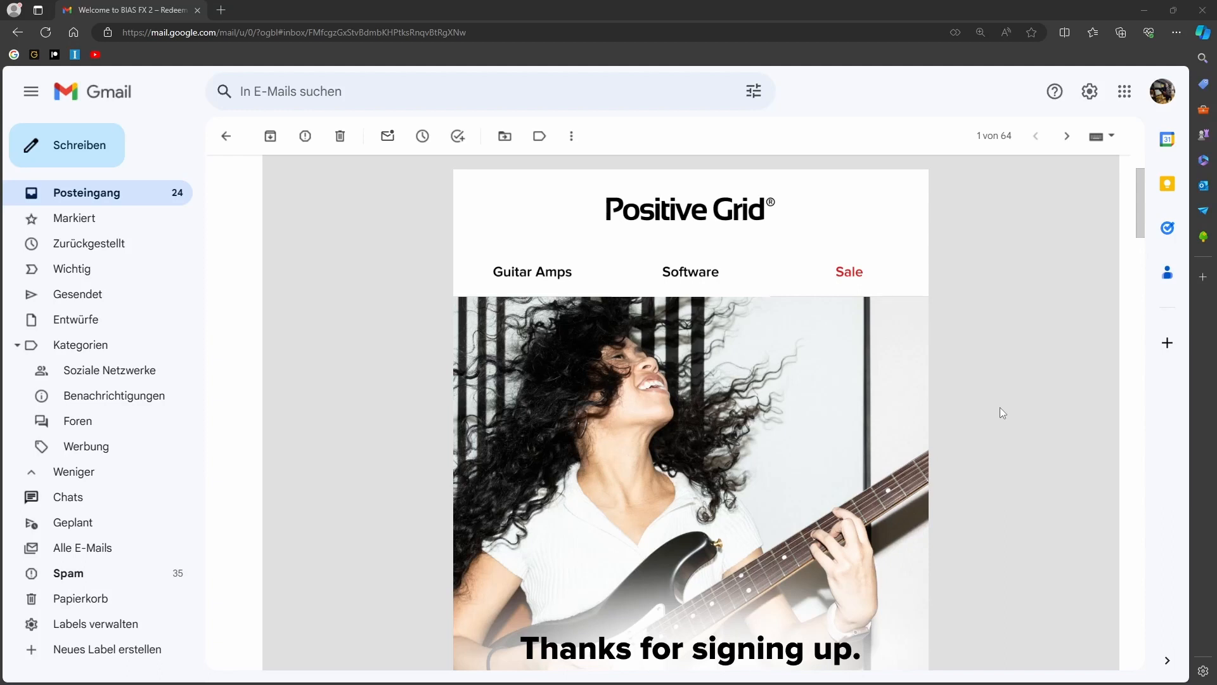
{"action": "scroll", "coordinate": [999, 408], "scroll_direction": "down", "scroll_amount": 4}
{"action": "left_click_drag", "start_coordinate": [759, 551], "coordinate": [623, 551]}
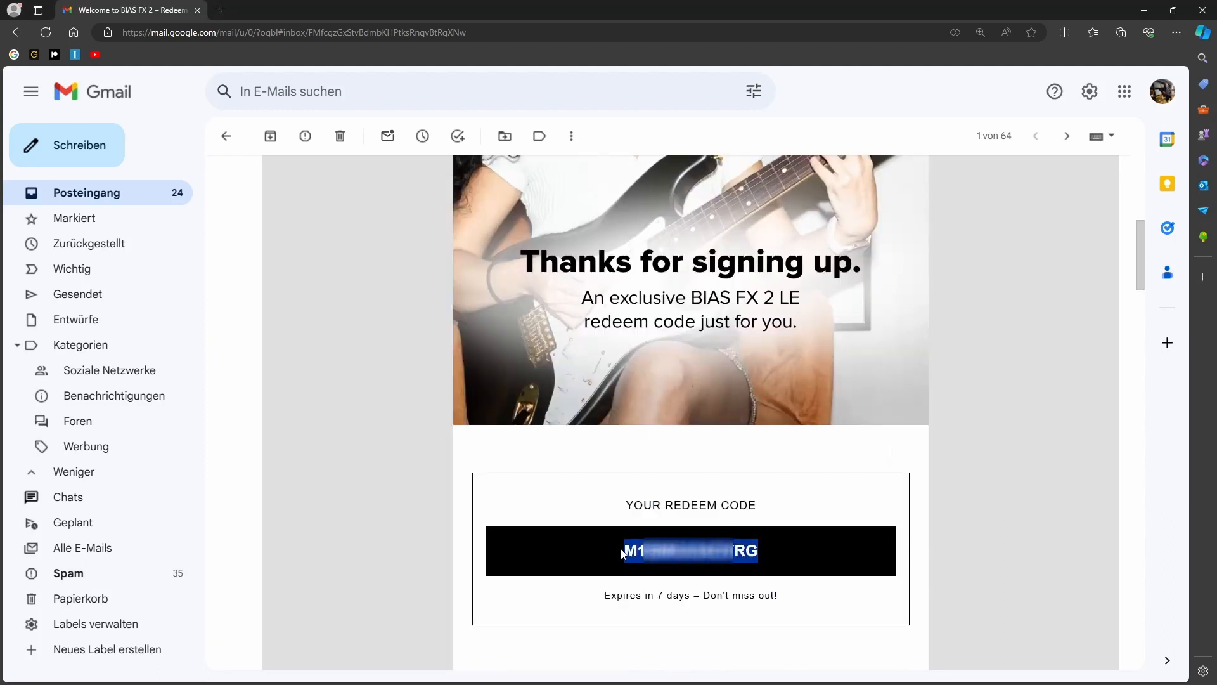
{"action": "right_click", "coordinate": [643, 550]}
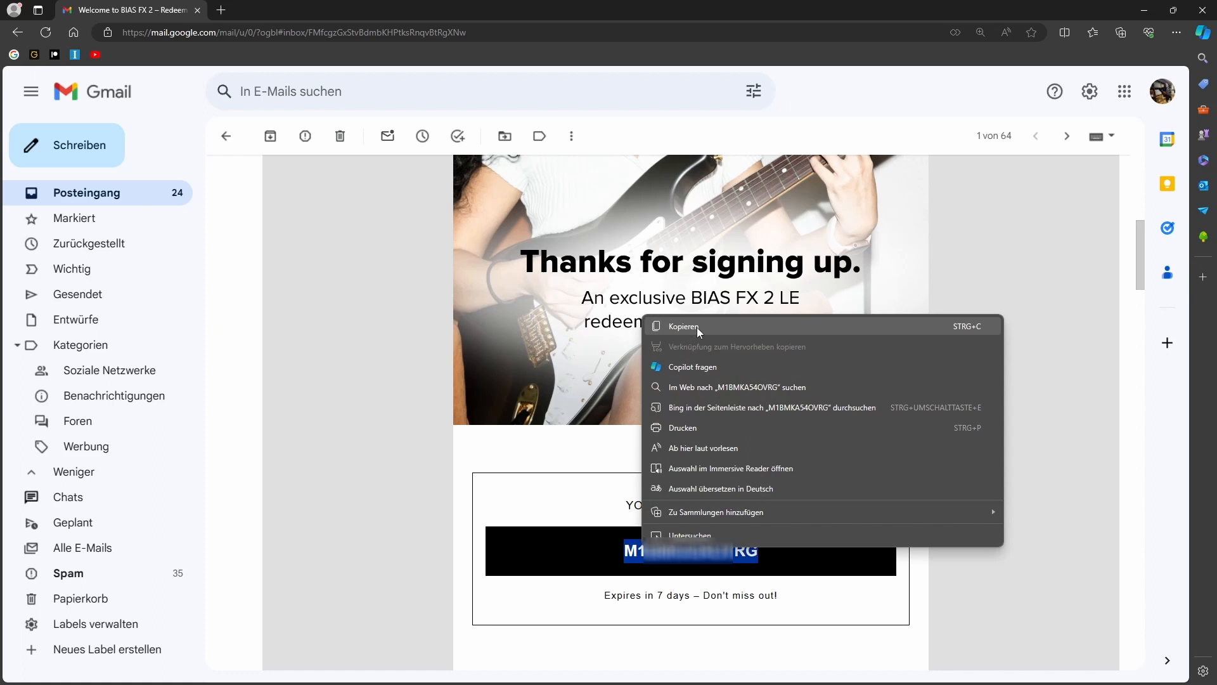
Copy the code, sign in to Positive Grid and go to the account overview
{"action": "left_click", "coordinate": [697, 328]}
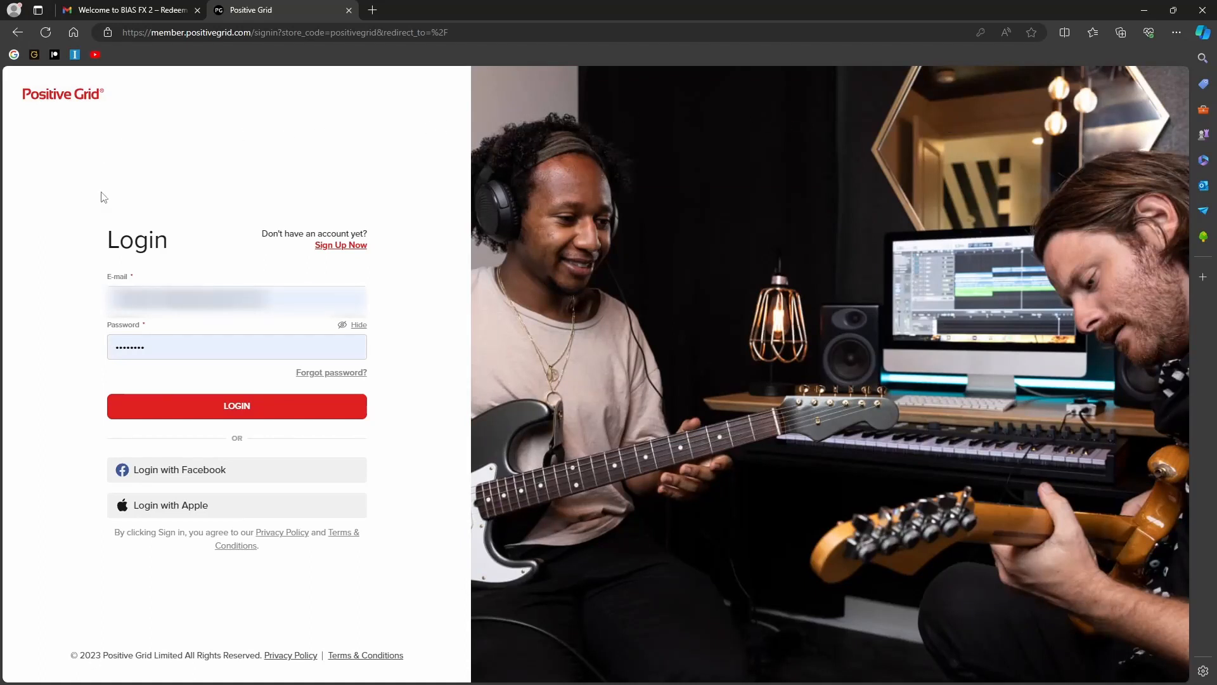
{"action": "left_click", "coordinate": [348, 246]}
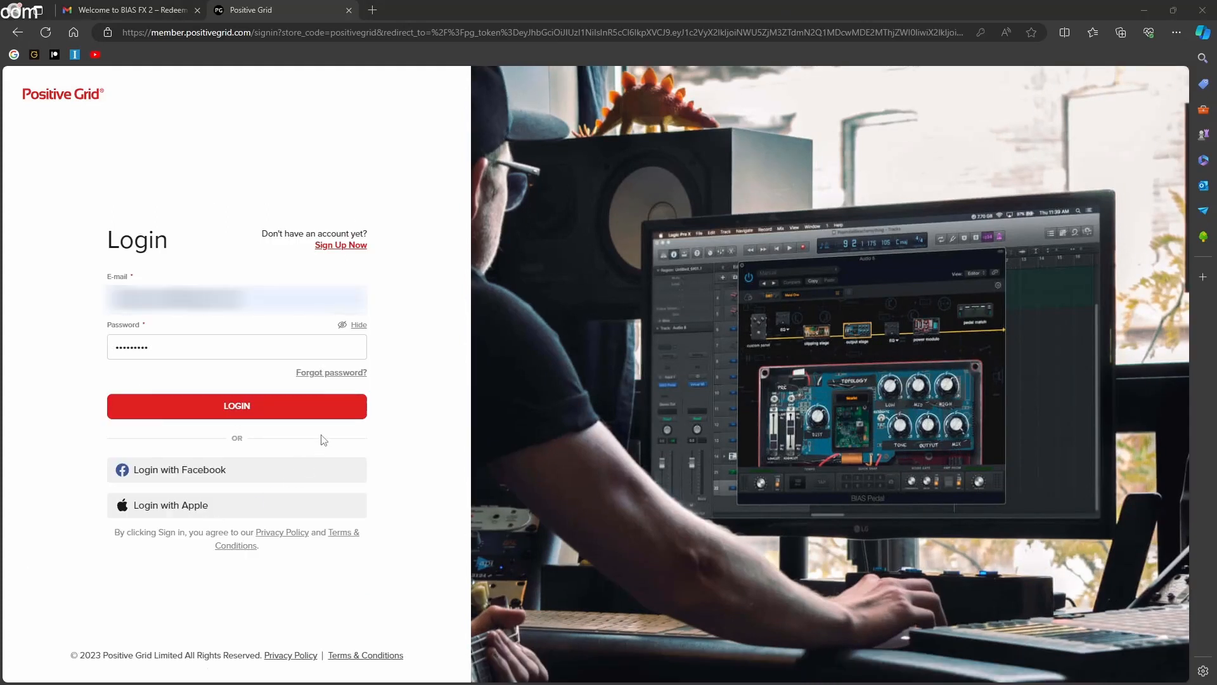
{"action": "left_click", "coordinate": [318, 412]}
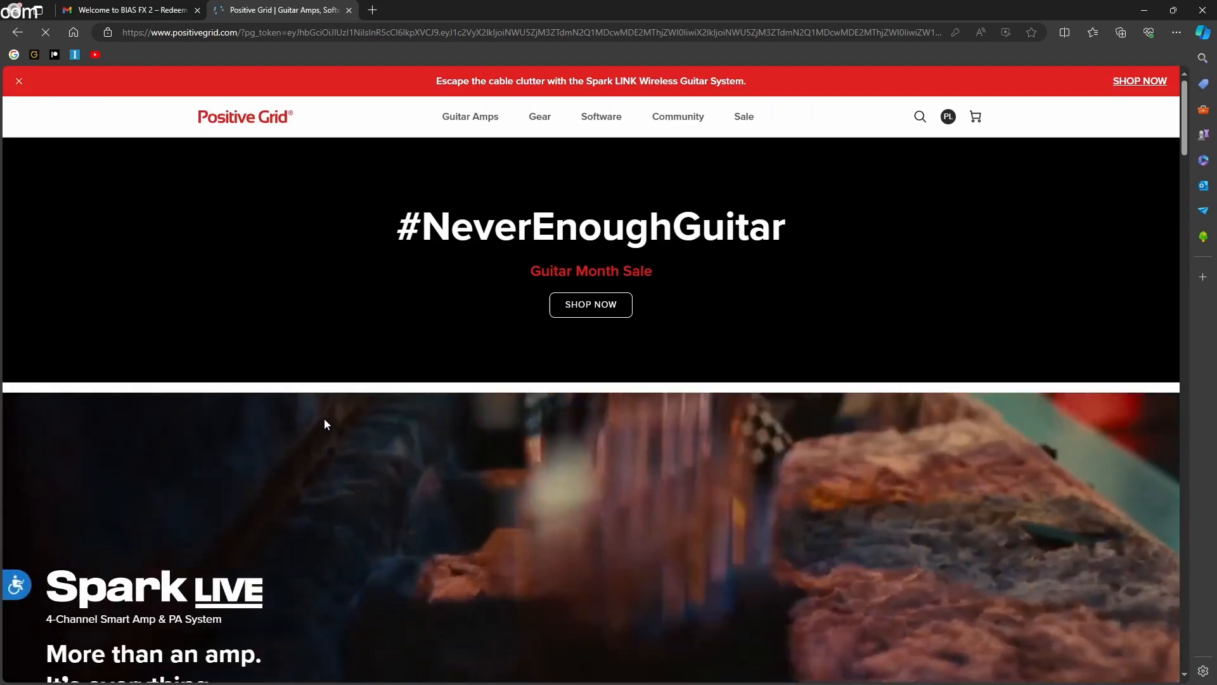
{"action": "left_click", "coordinate": [948, 116]}
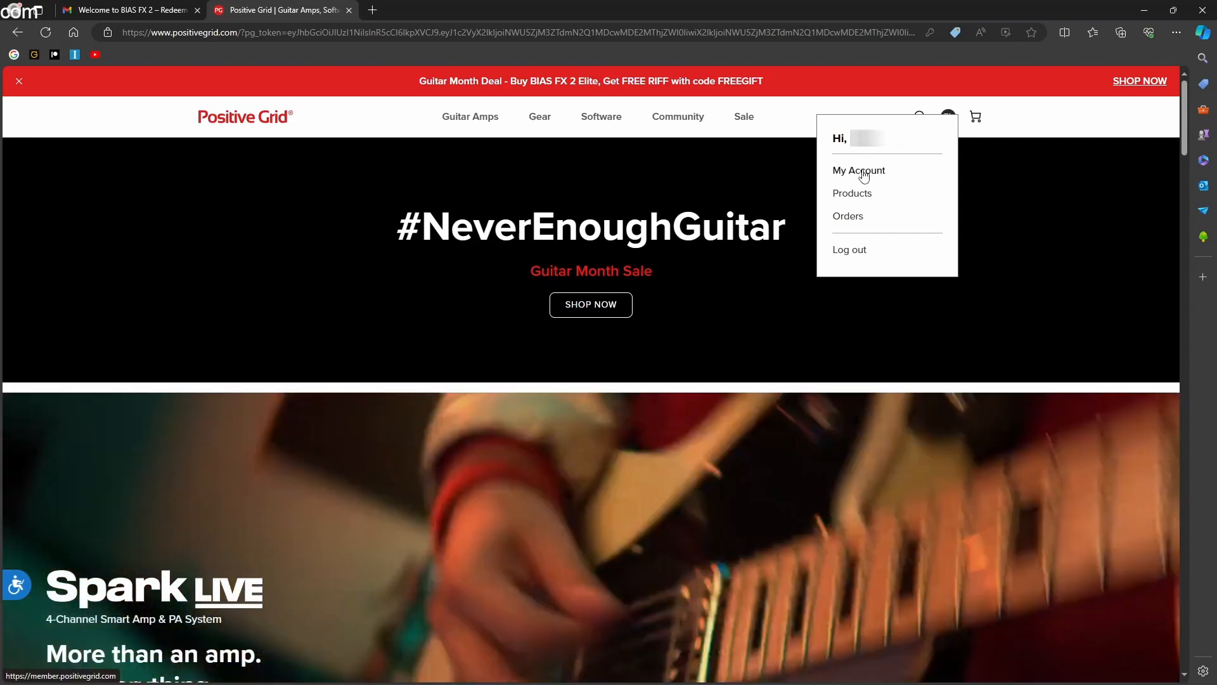
{"action": "left_click", "coordinate": [858, 170]}
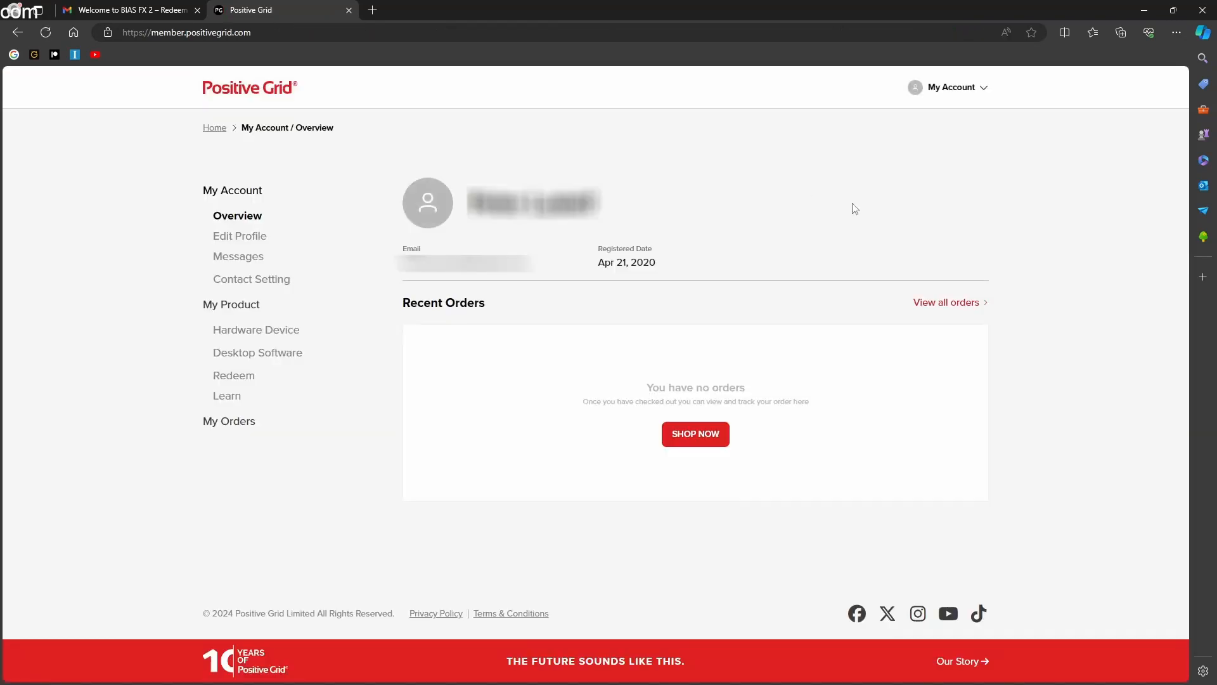
Paste the copied redeem code into the Redeem page and submit it
{"action": "left_click", "coordinate": [233, 374]}
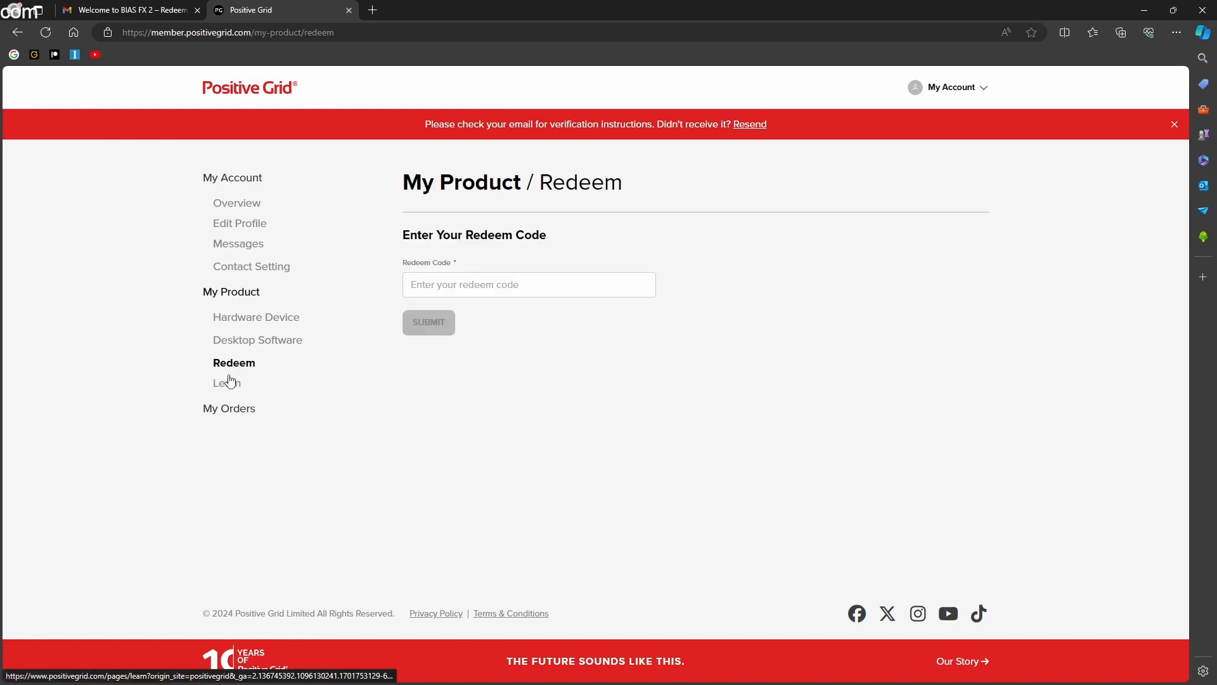
{"action": "left_click", "coordinate": [461, 284]}
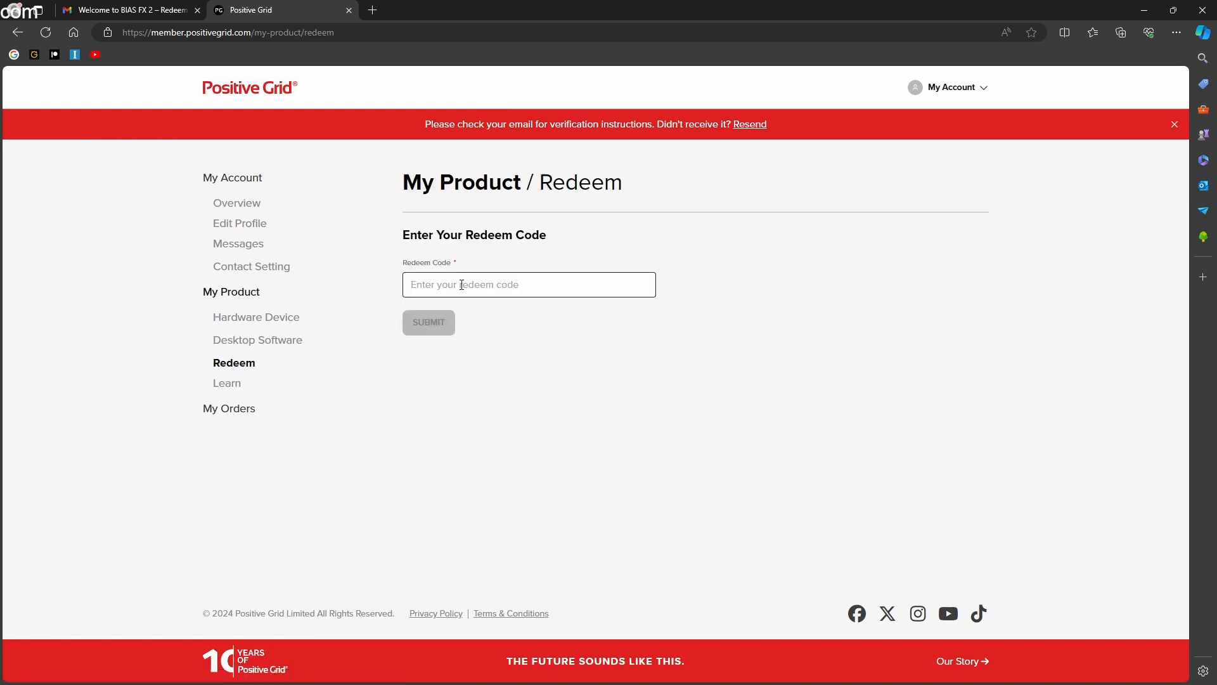
{"action": "right_click", "coordinate": [460, 284]}
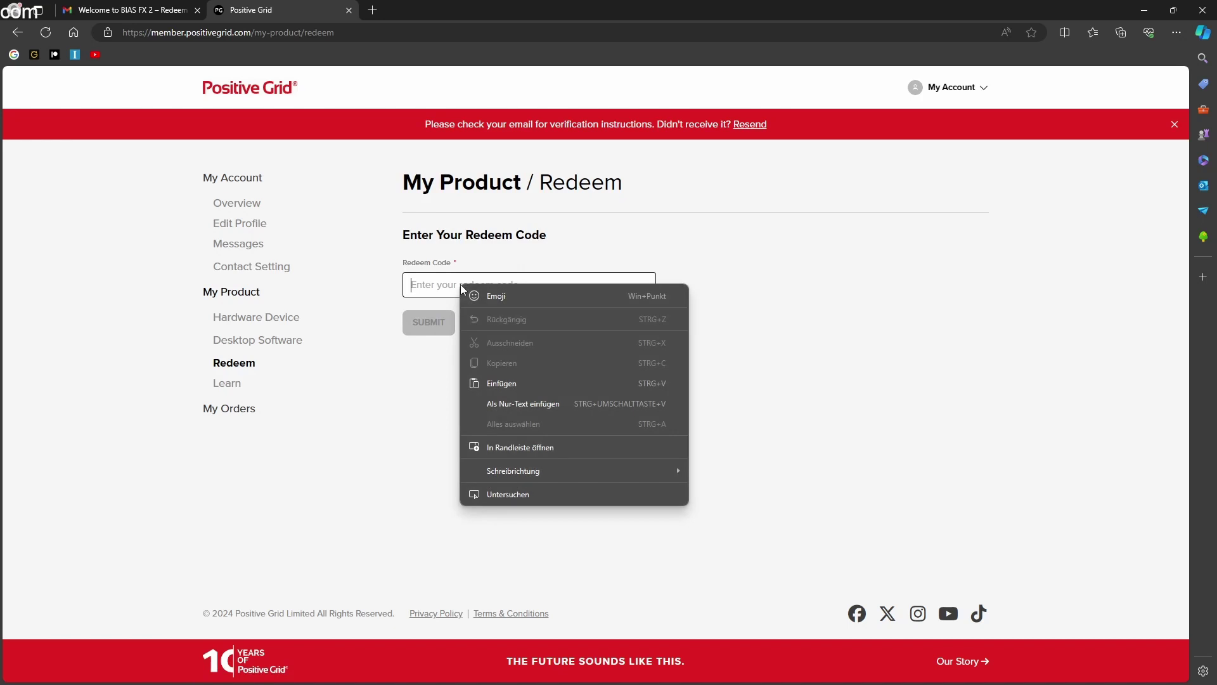
{"action": "left_click", "coordinate": [515, 380]}
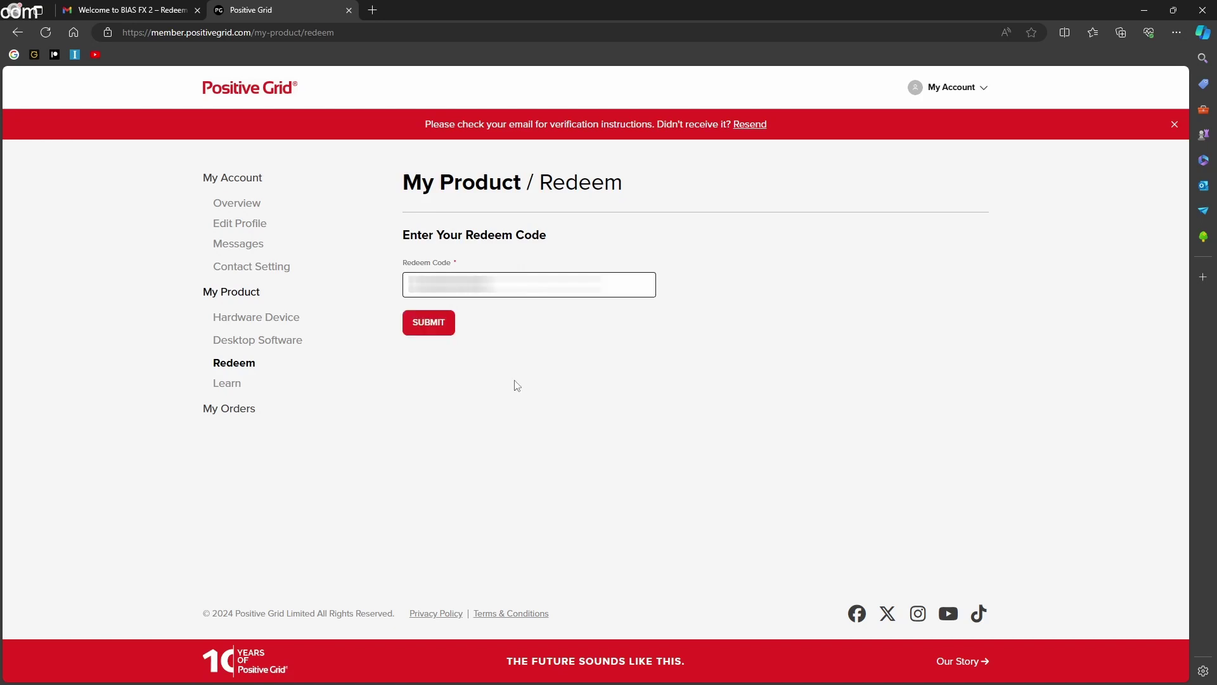
{"action": "left_click", "coordinate": [435, 324]}
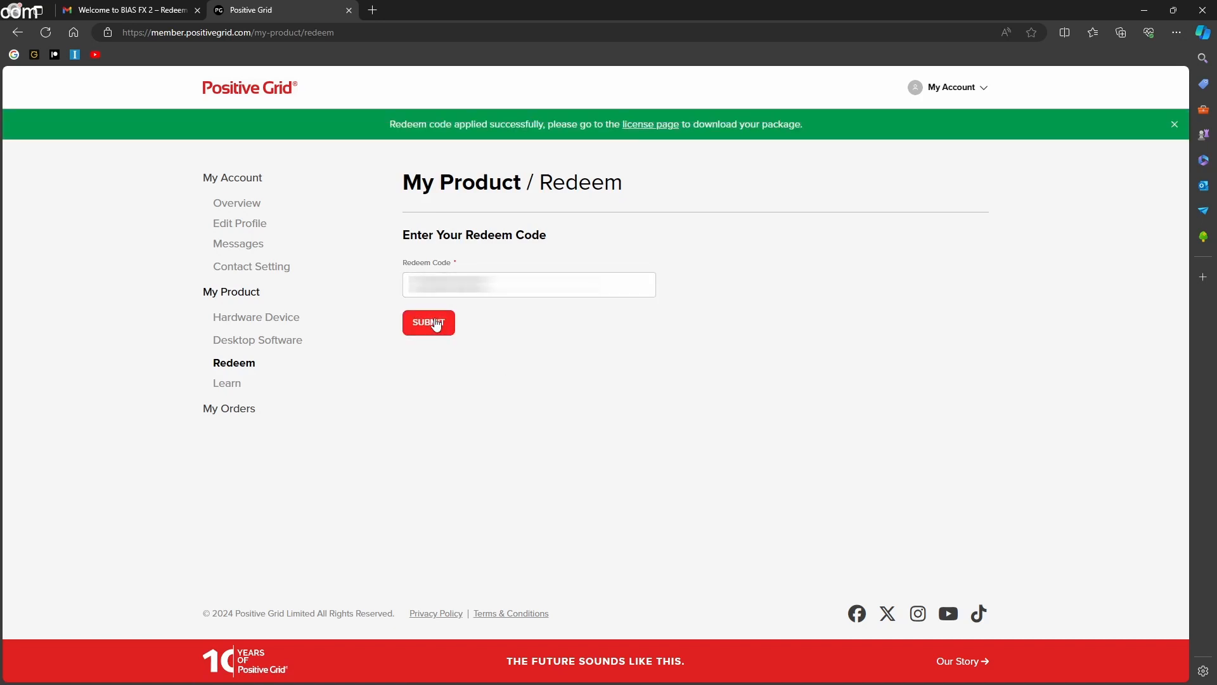
Download the Windows 64bit BIAS FX 2 installer from the license page
{"action": "left_click", "coordinate": [657, 128]}
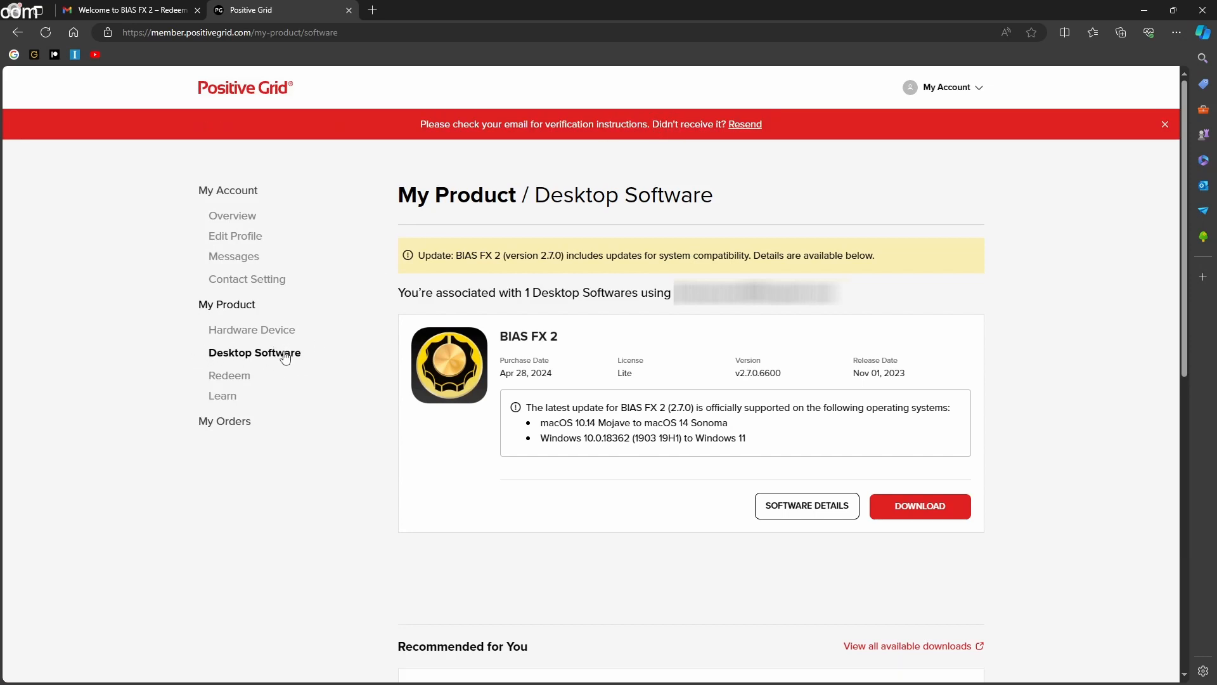
{"action": "left_click", "coordinate": [929, 512]}
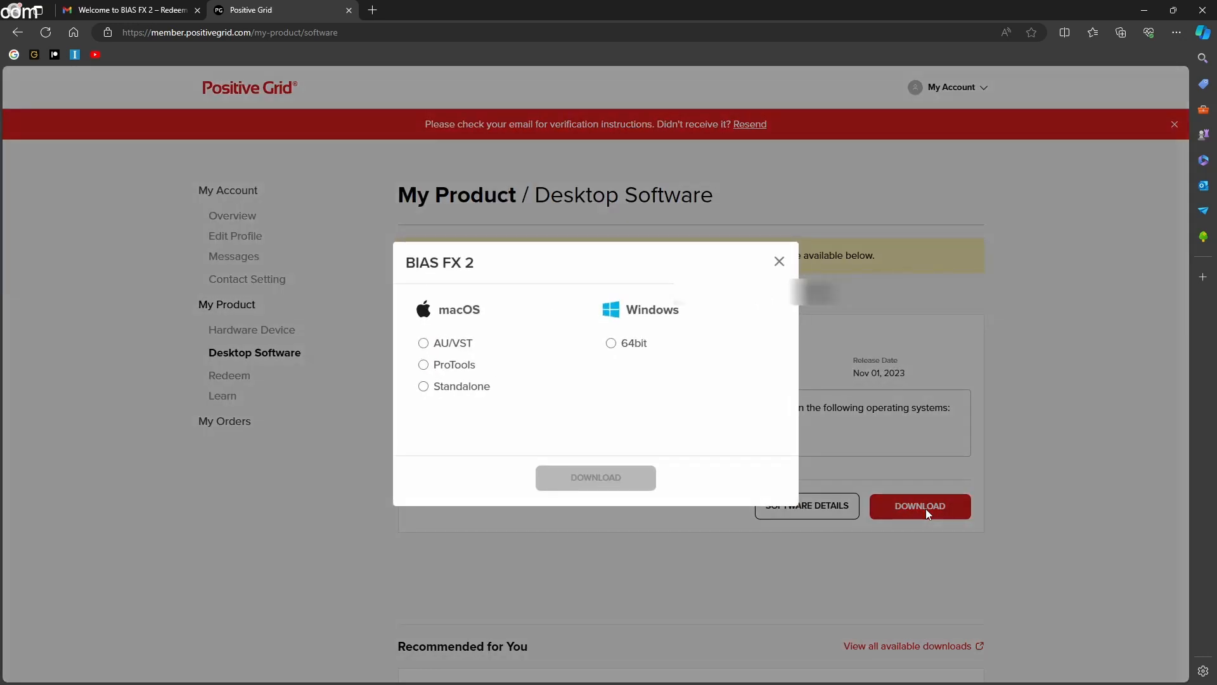
{"action": "left_click", "coordinate": [611, 343]}
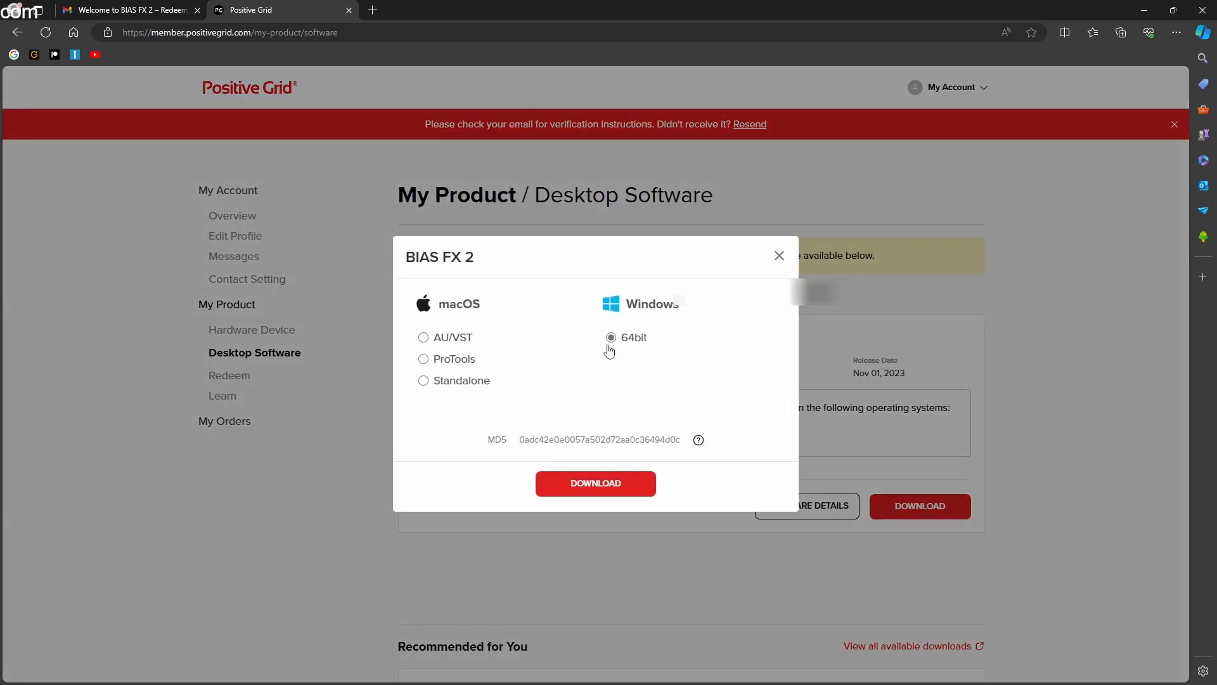
{"action": "left_click", "coordinate": [596, 482]}
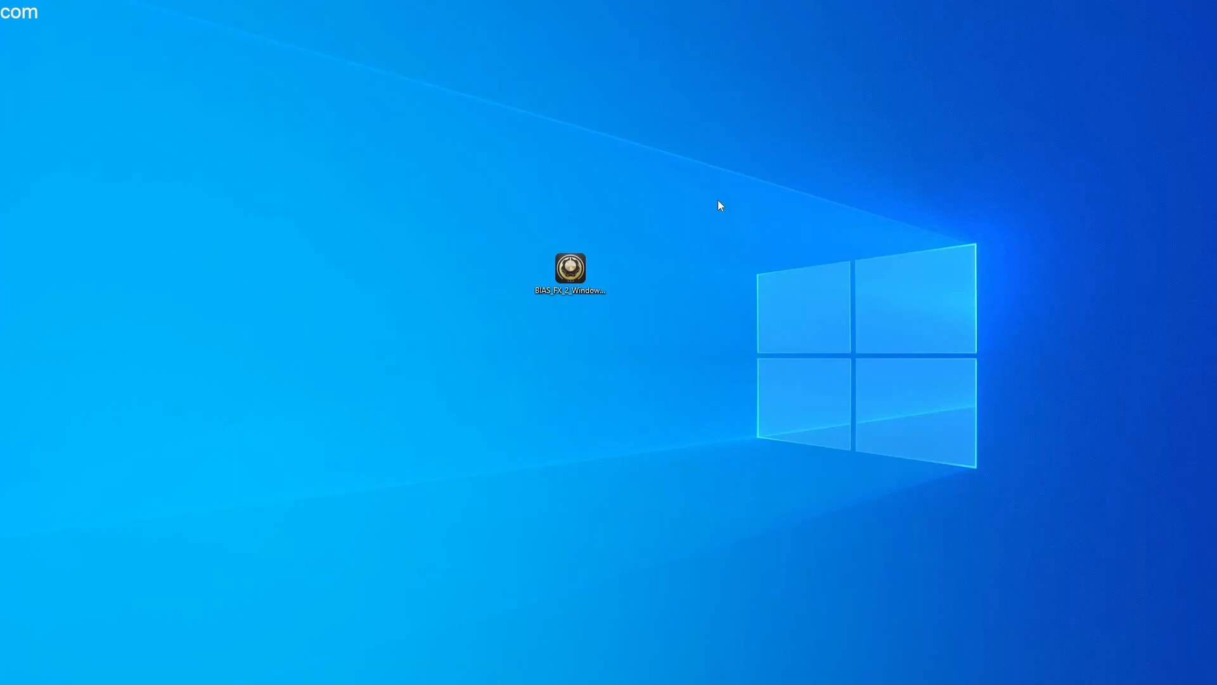
Run the installer, accept the agreement, keep default folders and finish installing BIAS FX 2
{"action": "double_click", "coordinate": [559, 268]}
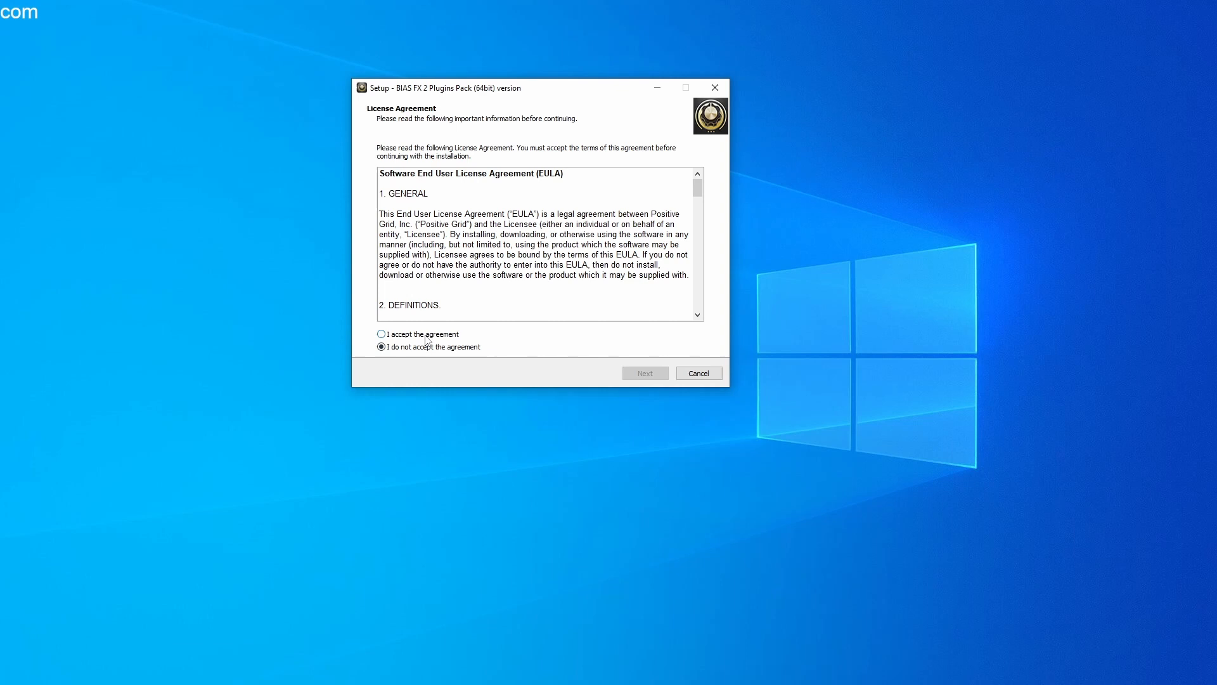
{"action": "left_click", "coordinate": [424, 334]}
{"action": "left_click", "coordinate": [645, 373]}
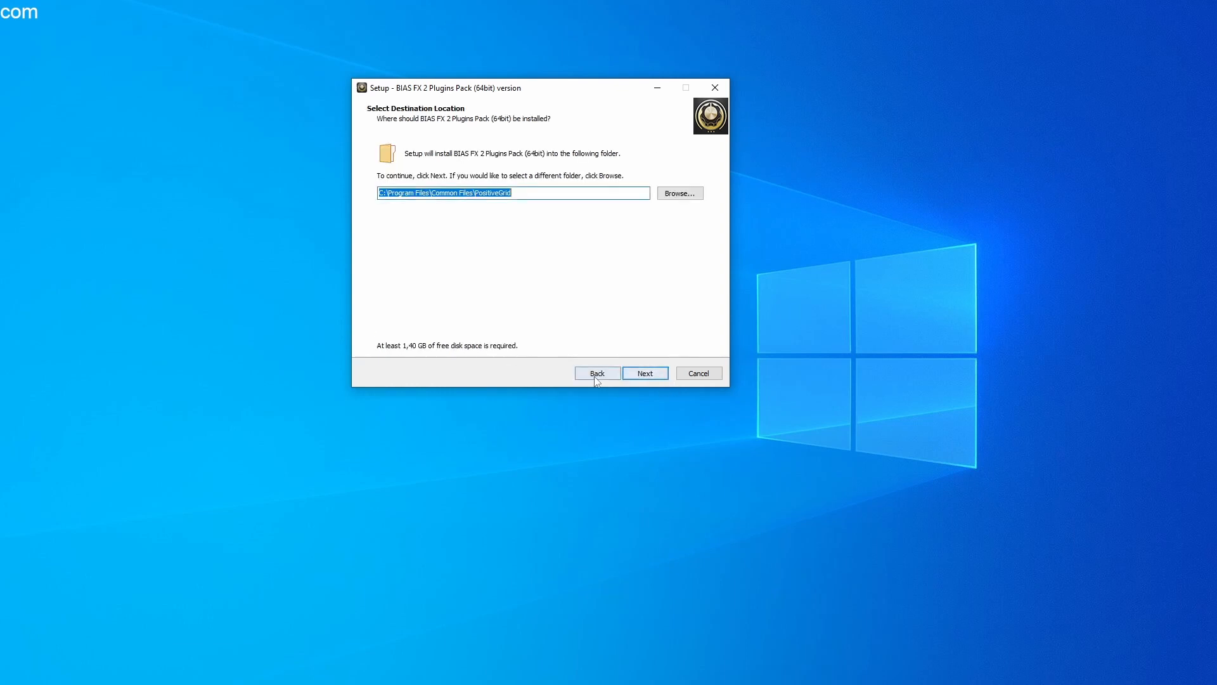
{"action": "left_click", "coordinate": [640, 373]}
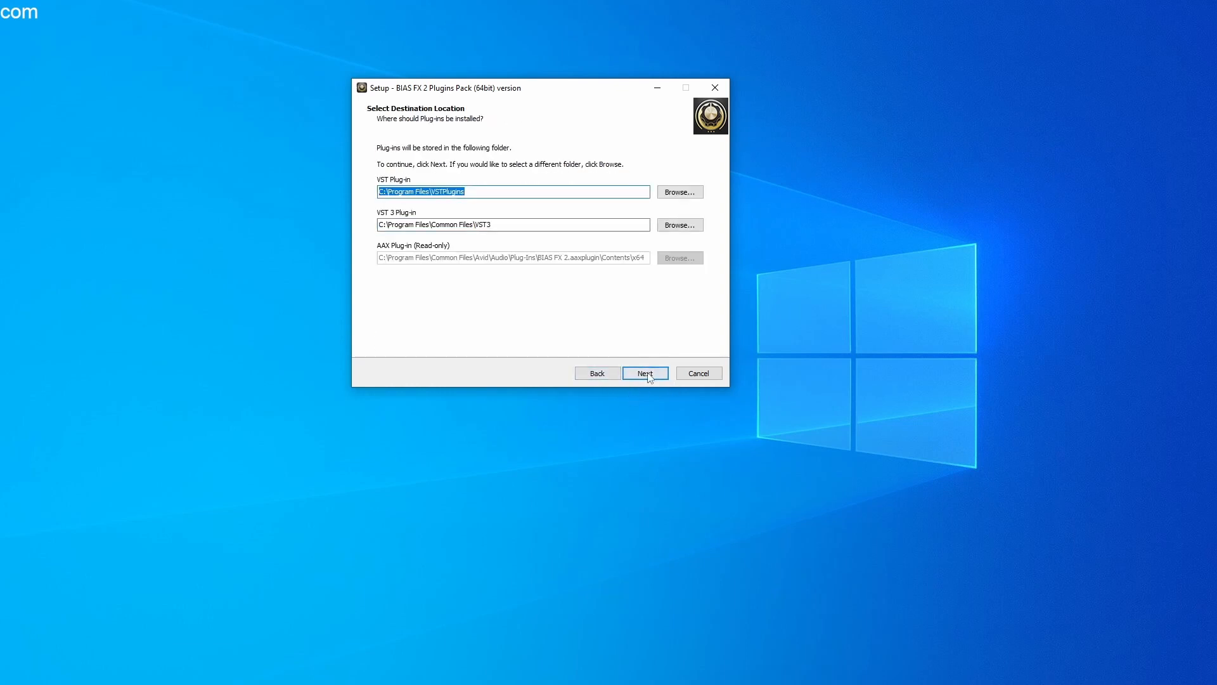
{"action": "left_click", "coordinate": [649, 376]}
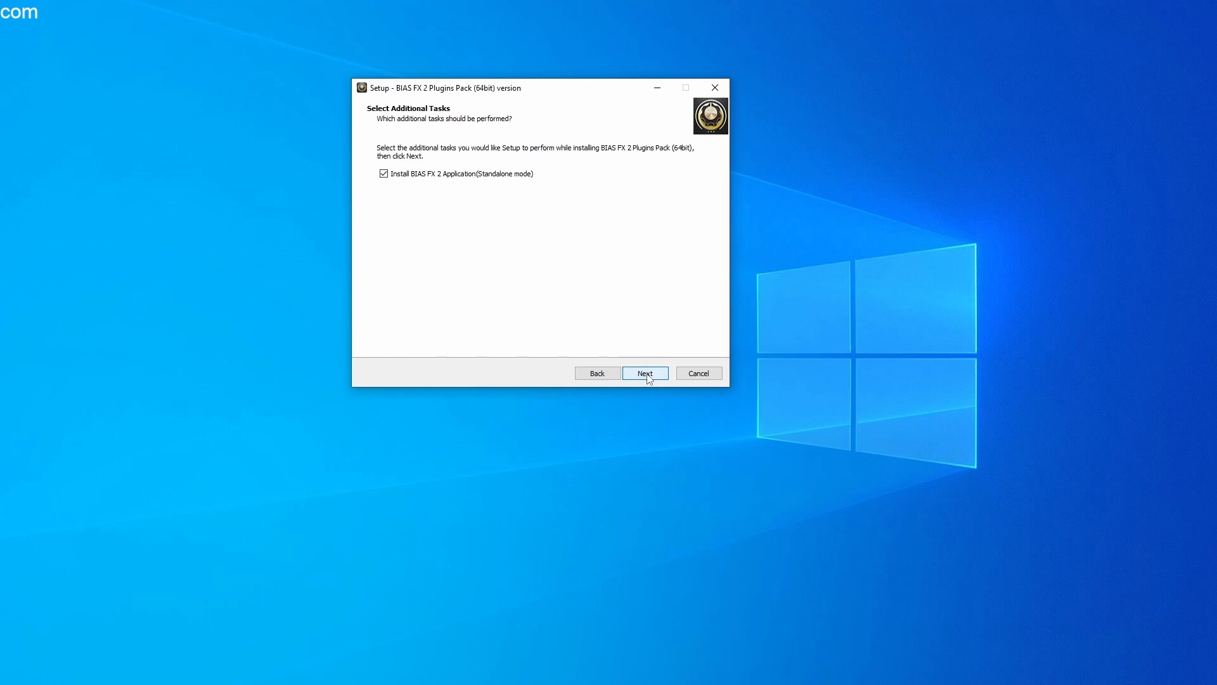
{"action": "left_click", "coordinate": [645, 373]}
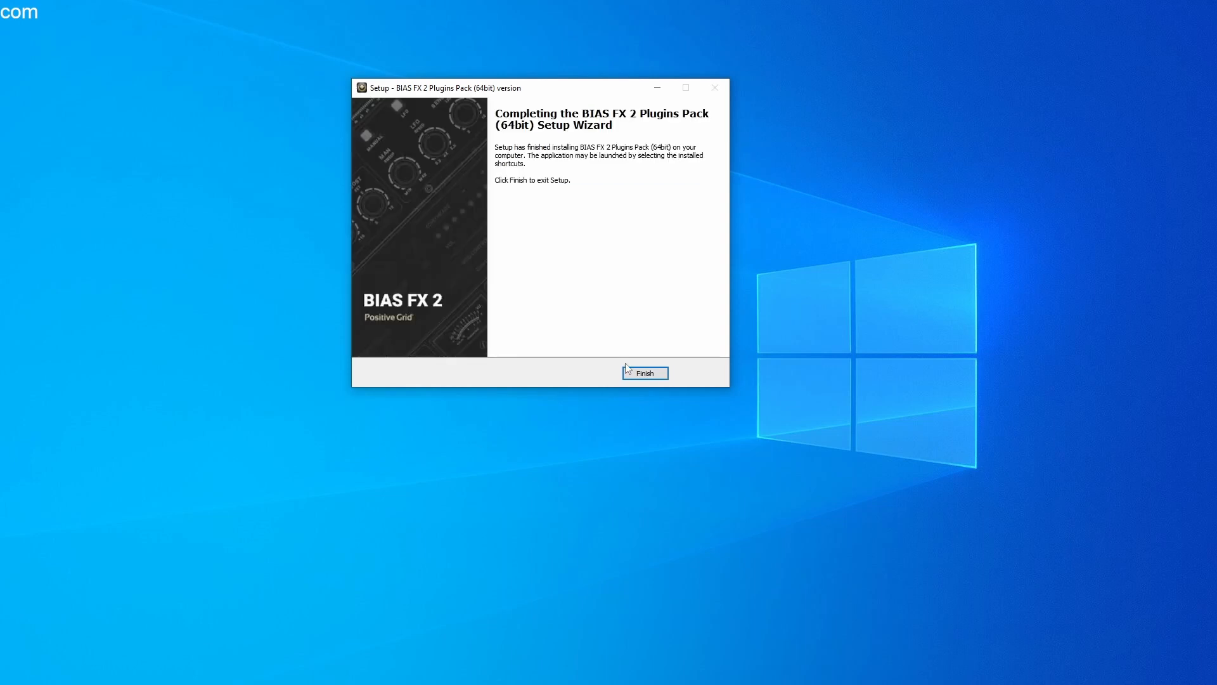
{"action": "left_click", "coordinate": [646, 374]}
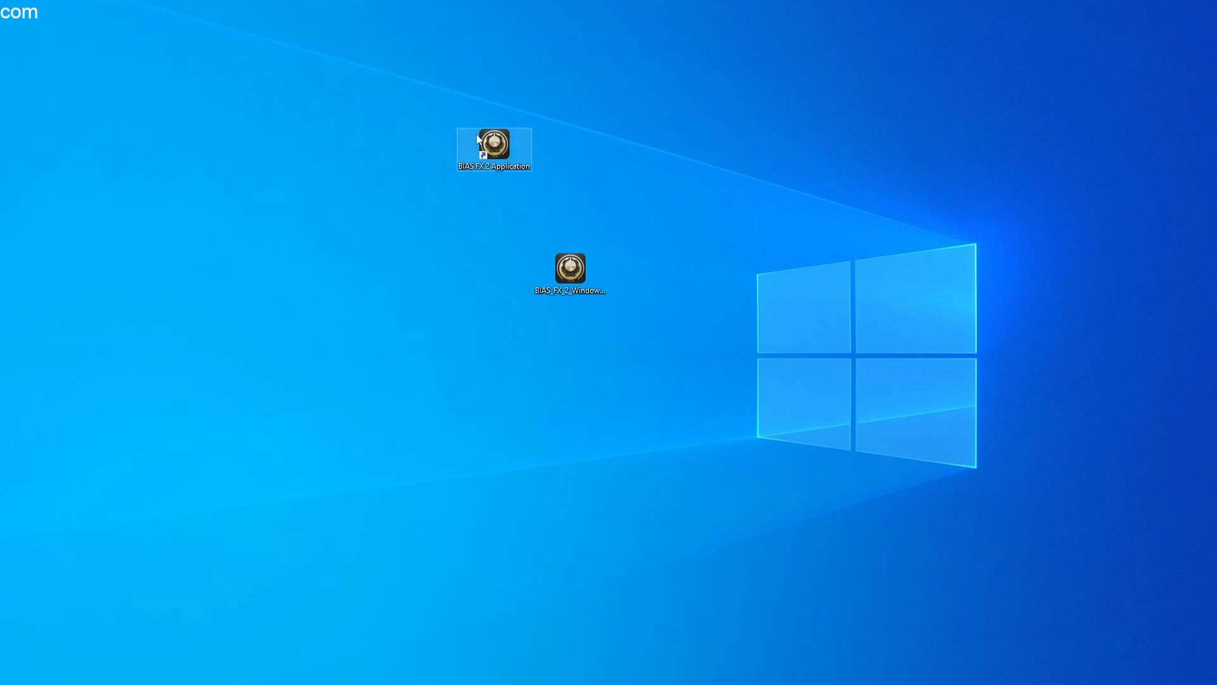
Launch BIAS FX 2 from the desktop and log in
{"action": "double_click", "coordinate": [487, 141]}
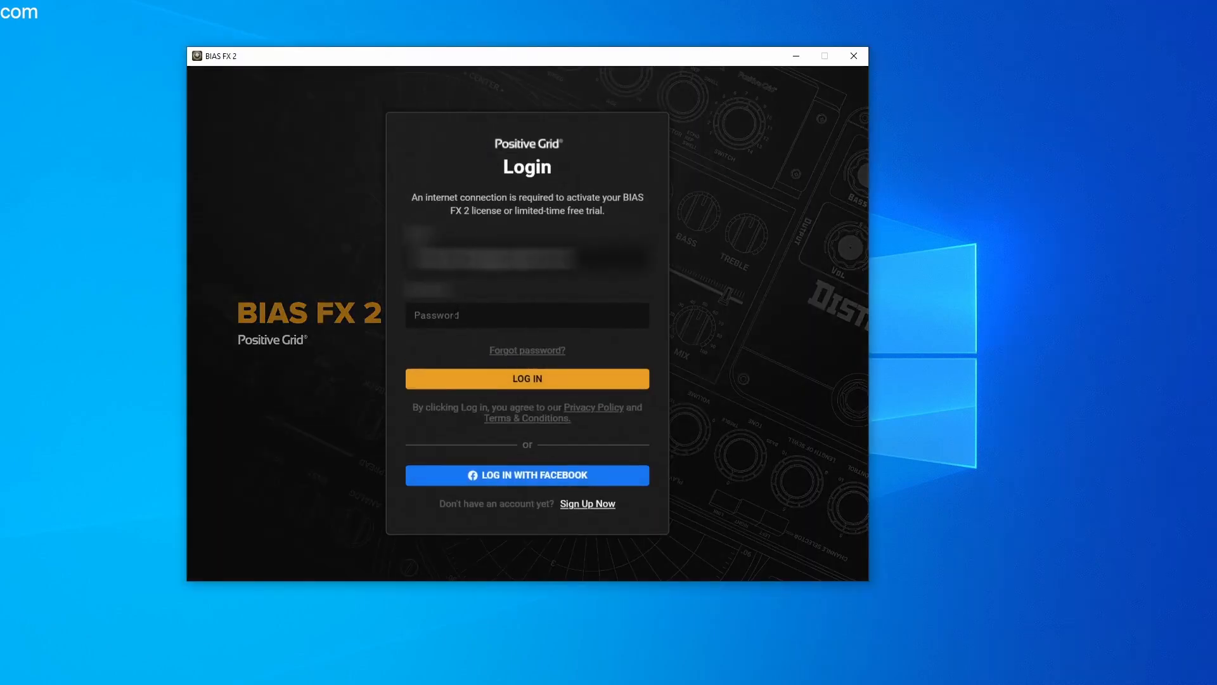
{"action": "type", "text": "********"}
{"action": "left_click", "coordinate": [484, 377]}
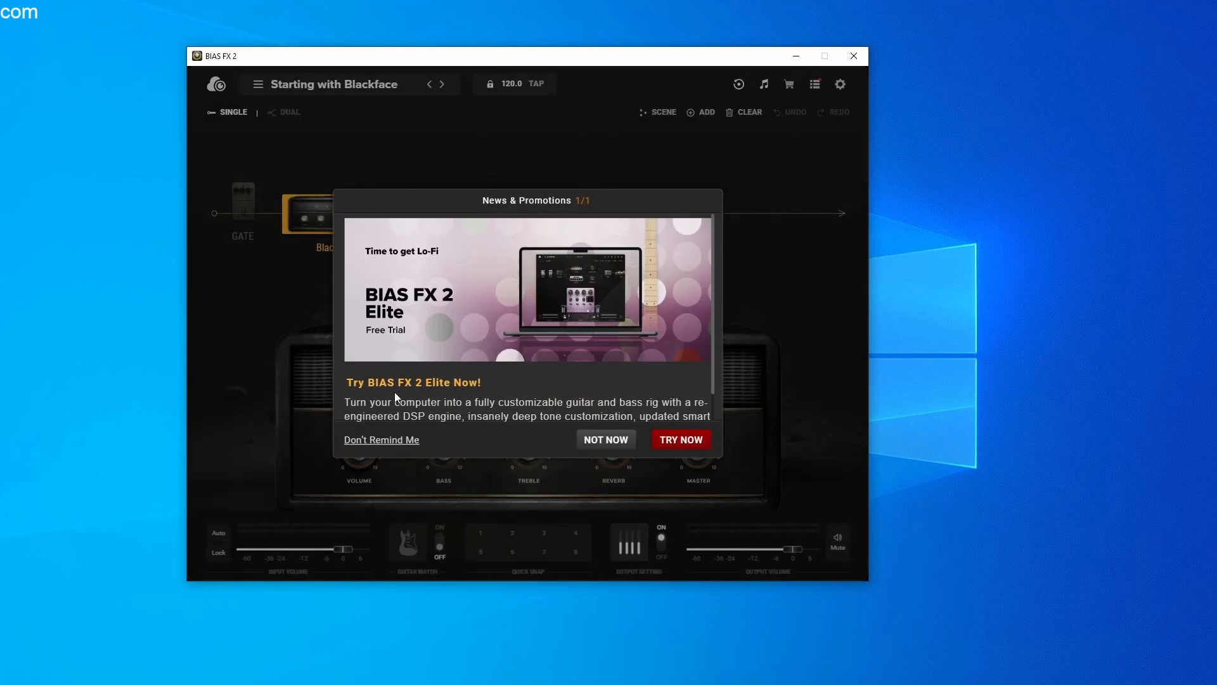
Dismiss the promotion and keep the Focusrite speakers as output device in Audio Settings
{"action": "left_click", "coordinate": [606, 440]}
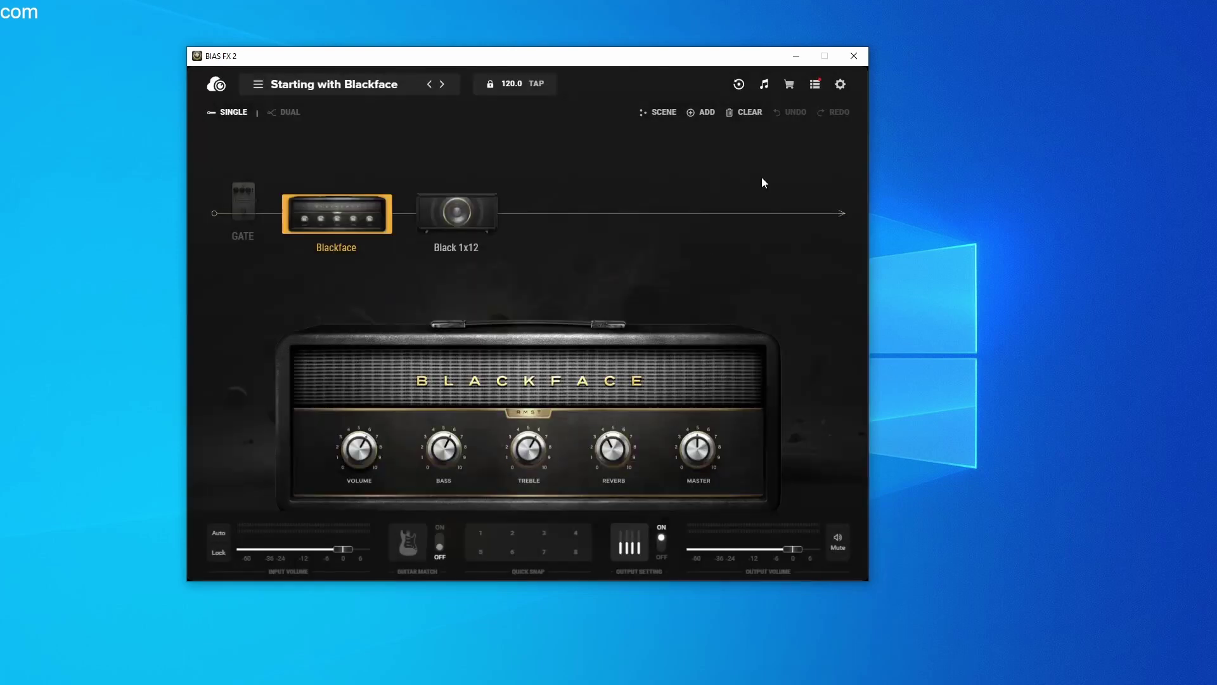
{"action": "left_click", "coordinate": [841, 87]}
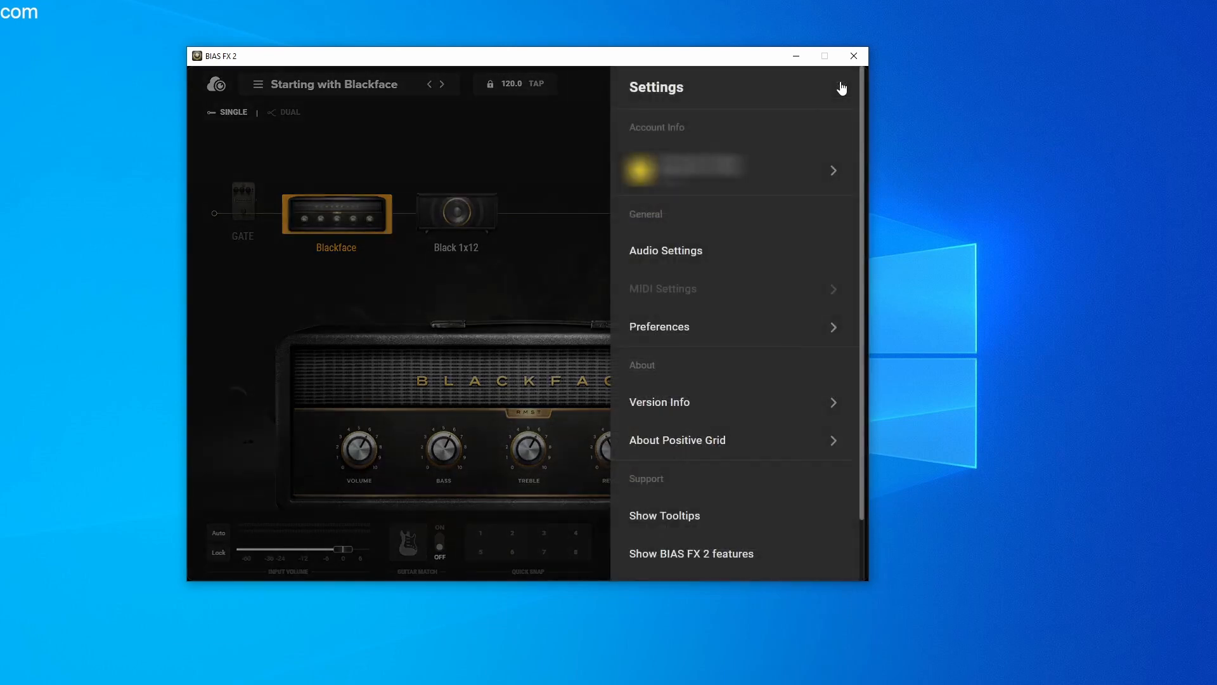
{"action": "left_click", "coordinate": [699, 249]}
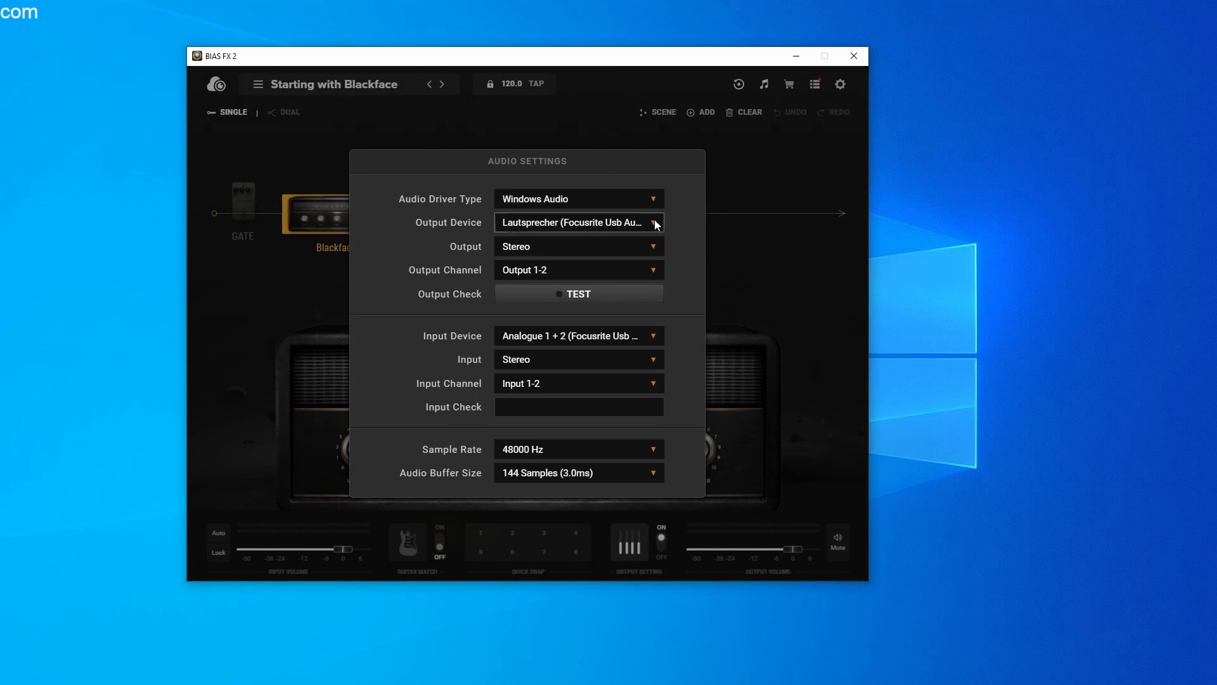
{"action": "left_click", "coordinate": [654, 224]}
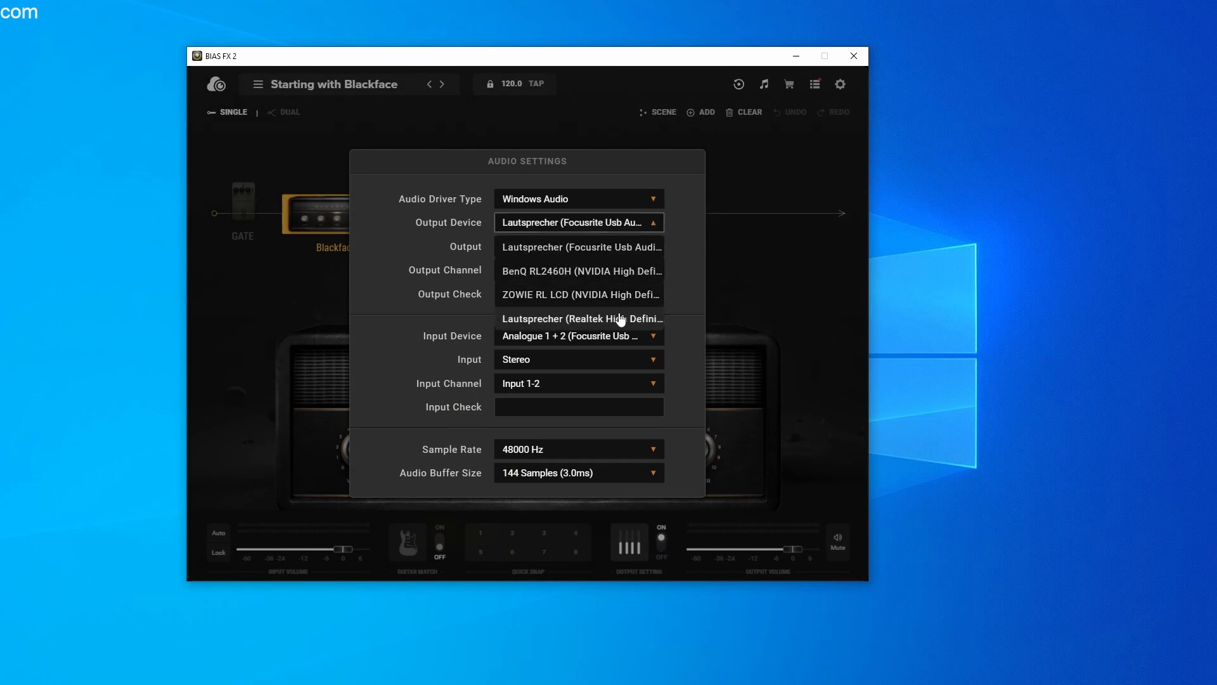
{"action": "left_click", "coordinate": [611, 248]}
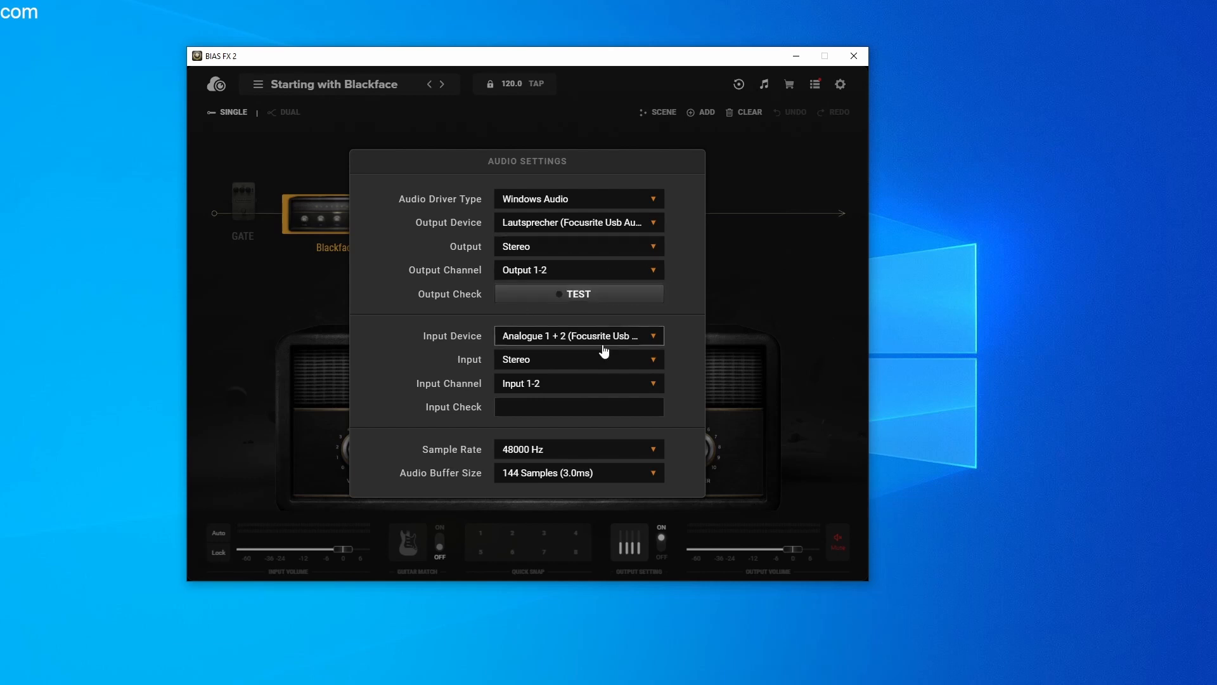
{"action": "left_click", "coordinate": [774, 167]}
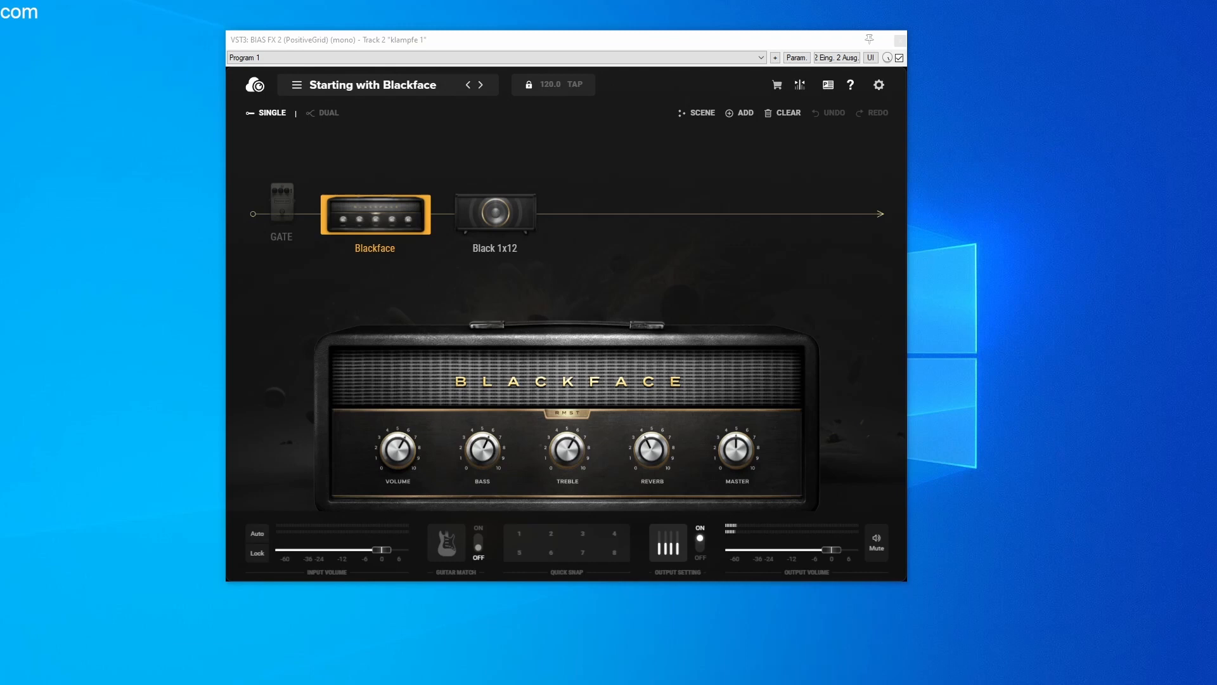
{"action": "left_click", "coordinate": [267, 147]}
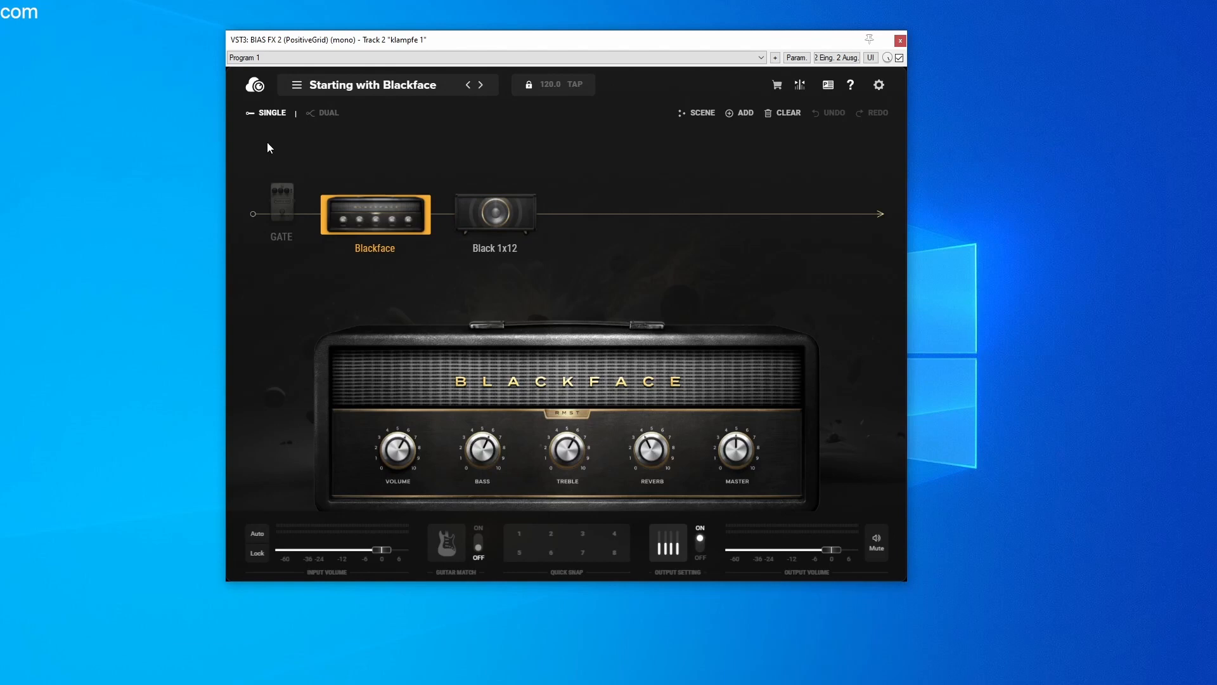
Search ToneCloud for 'sepultura' tones
{"action": "left_click", "coordinate": [256, 85]}
{"action": "left_click", "coordinate": [835, 105]}
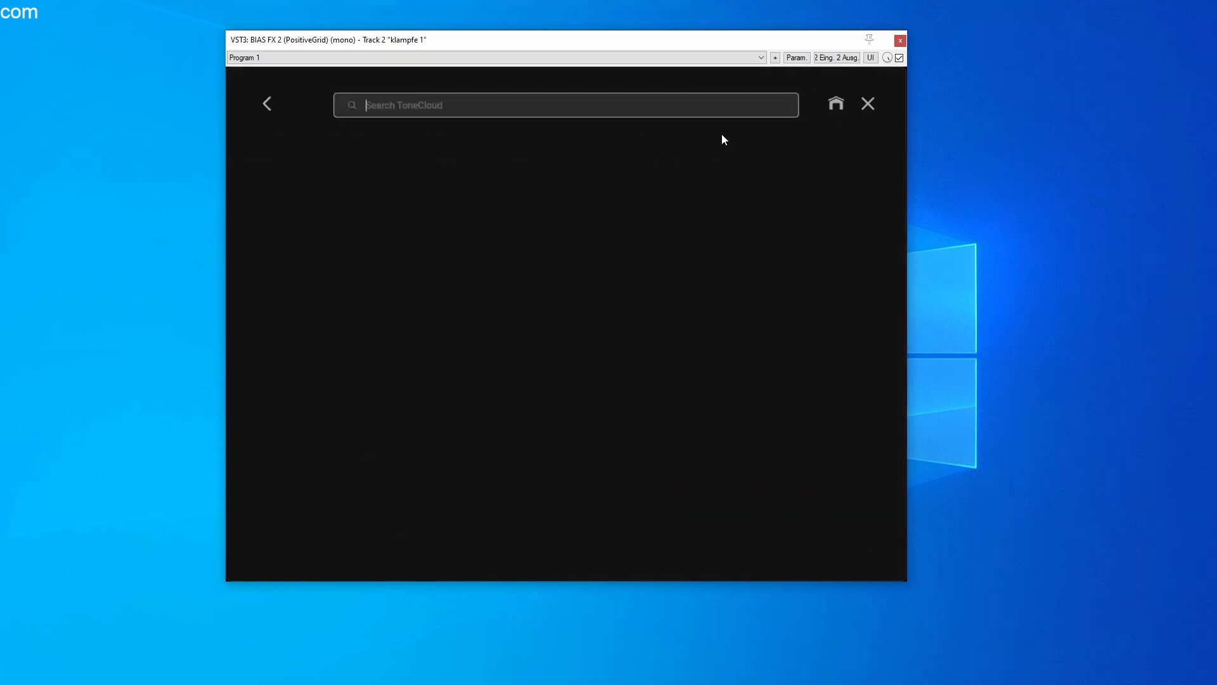
{"action": "type", "text": "sepultura"}
{"action": "key", "text": "Return"}
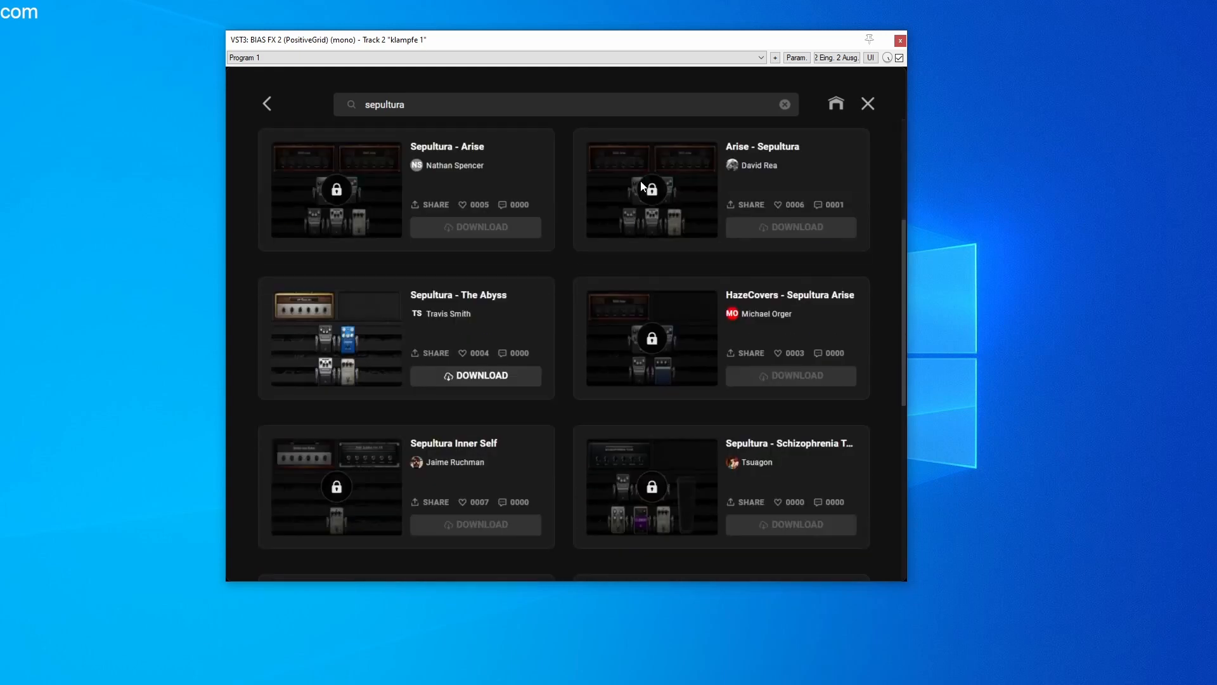
{"action": "scroll", "coordinate": [640, 187], "scroll_direction": "down", "scroll_amount": 3}
{"action": "scroll", "coordinate": [640, 186], "scroll_direction": "down", "scroll_amount": 3}
{"action": "scroll", "coordinate": [640, 186], "scroll_direction": "down", "scroll_amount": 2}
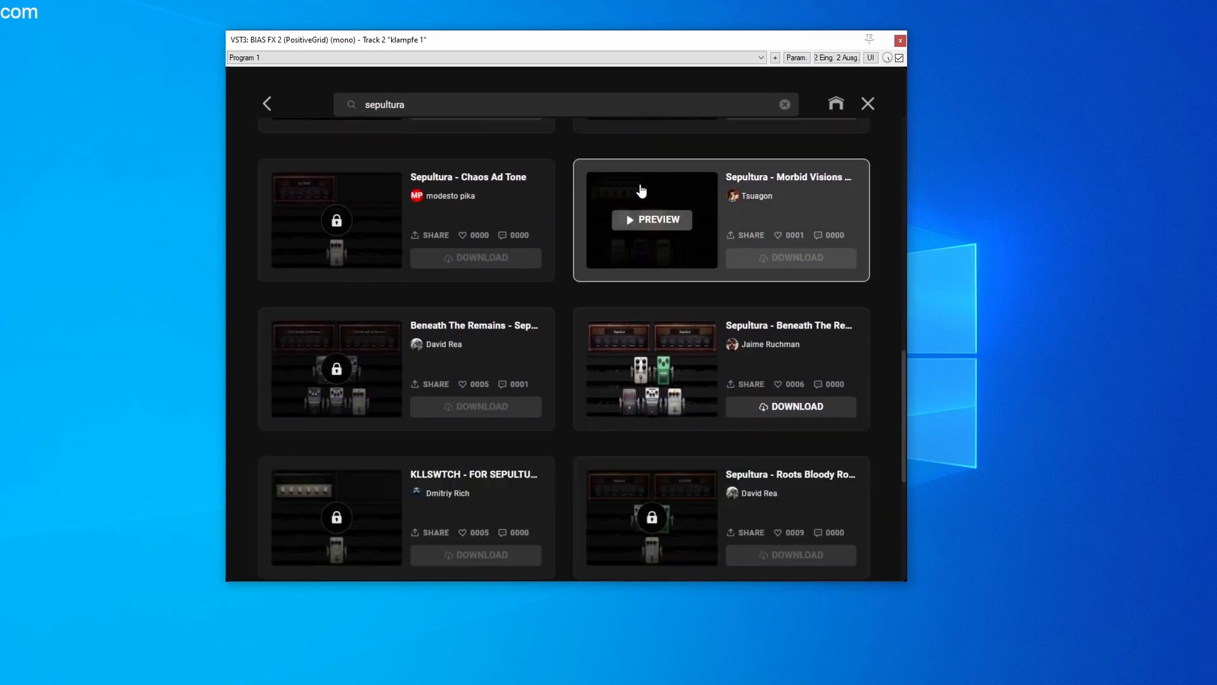
{"action": "scroll", "coordinate": [640, 191], "scroll_direction": "down", "scroll_amount": 3}
{"action": "scroll", "coordinate": [640, 192], "scroll_direction": "down", "scroll_amount": 3}
{"action": "scroll", "coordinate": [640, 191], "scroll_direction": "down", "scroll_amount": 2}
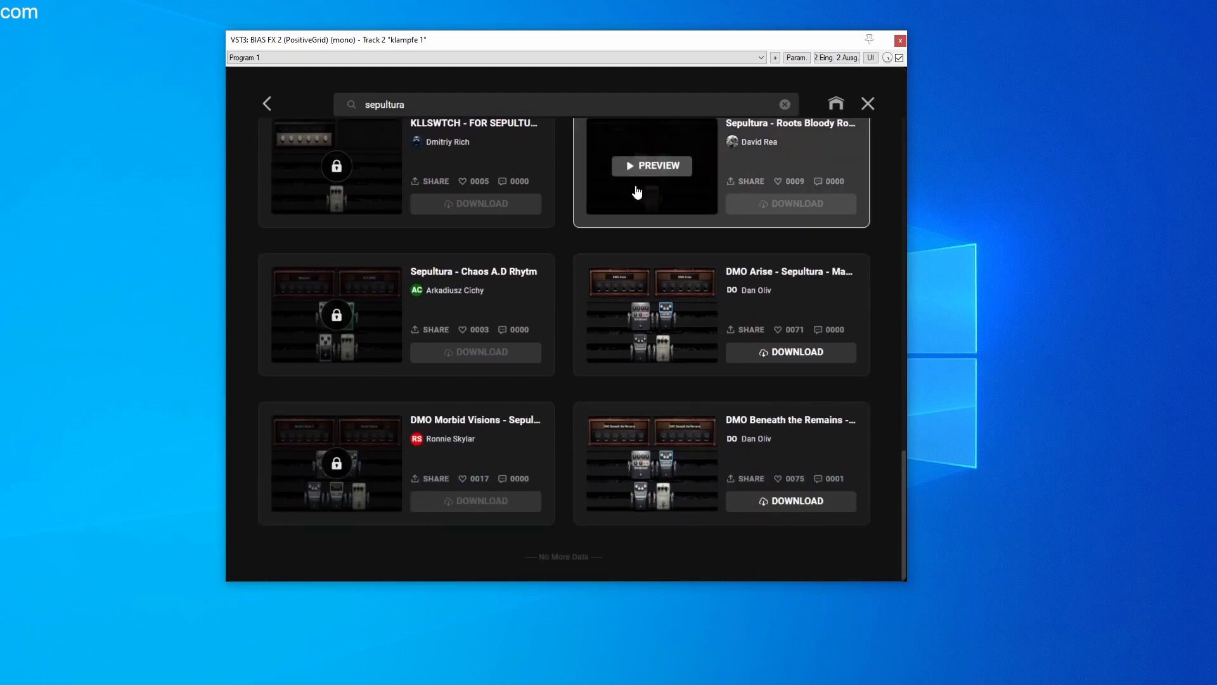
{"action": "mouse_move", "coordinate": [652, 314]}
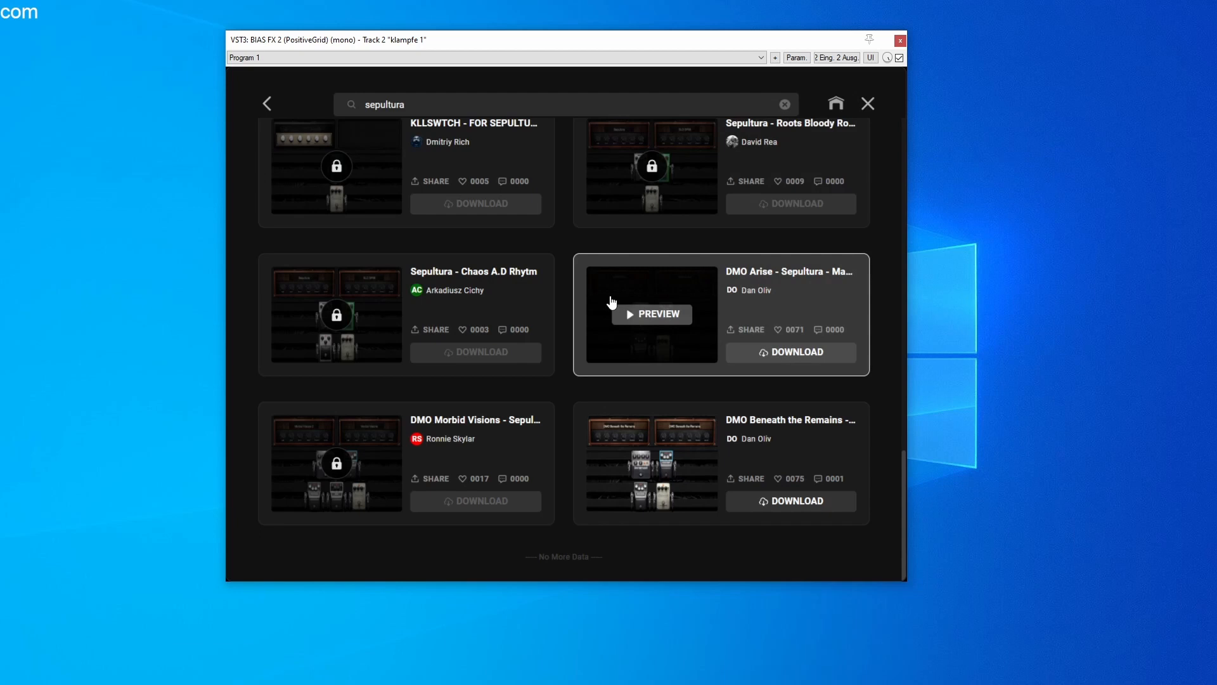
Preview the DMO Arise tone, then the DMO Beneath the Remains tone
{"action": "left_click", "coordinate": [647, 314]}
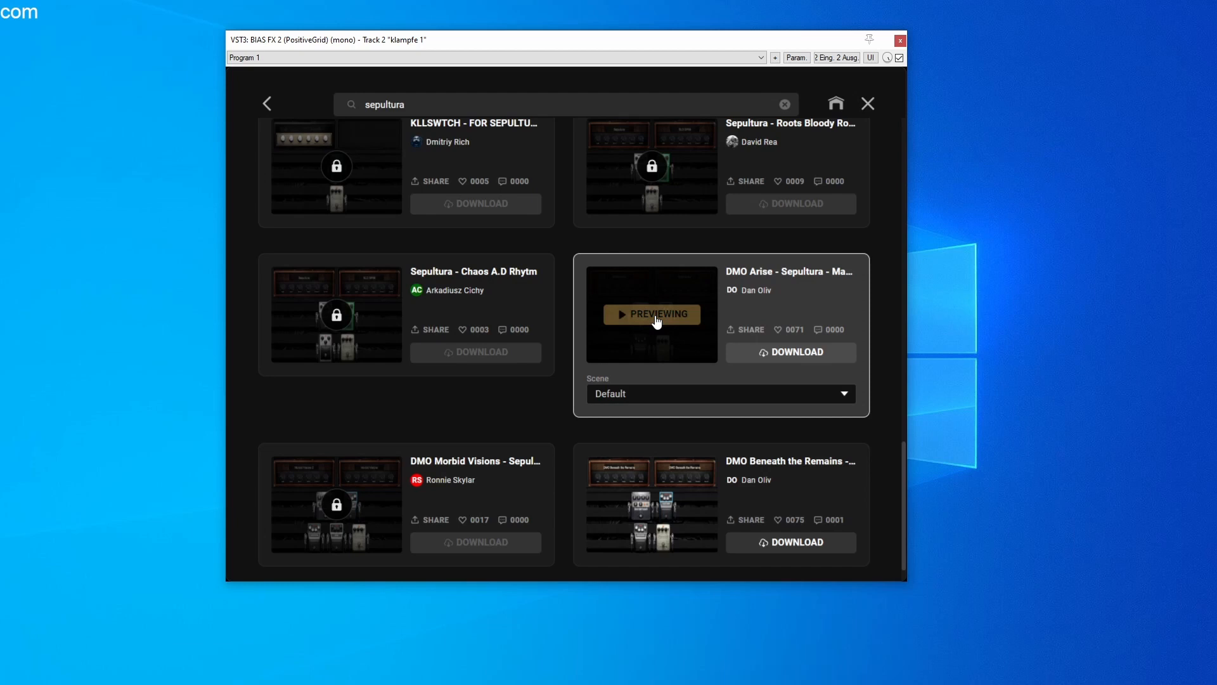
{"action": "left_click", "coordinate": [650, 505]}
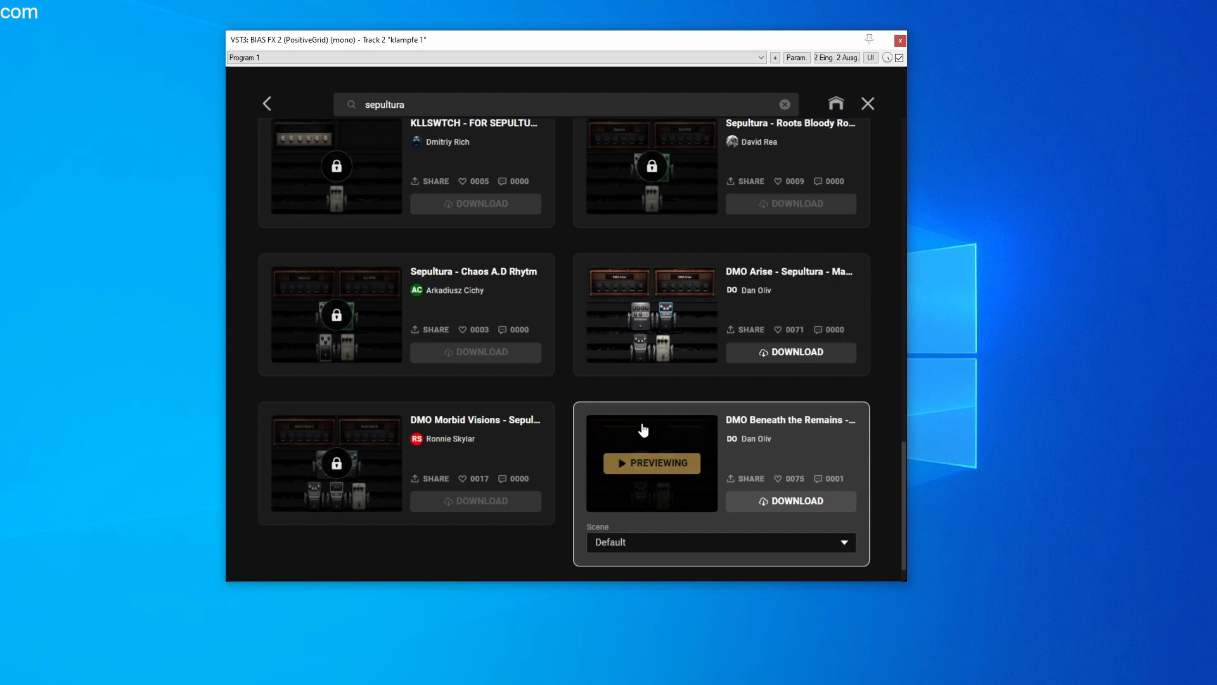
Stop the preview, download DMO Beneath the Remains into Bank 2 and return to the amp view
{"action": "left_click", "coordinate": [644, 430]}
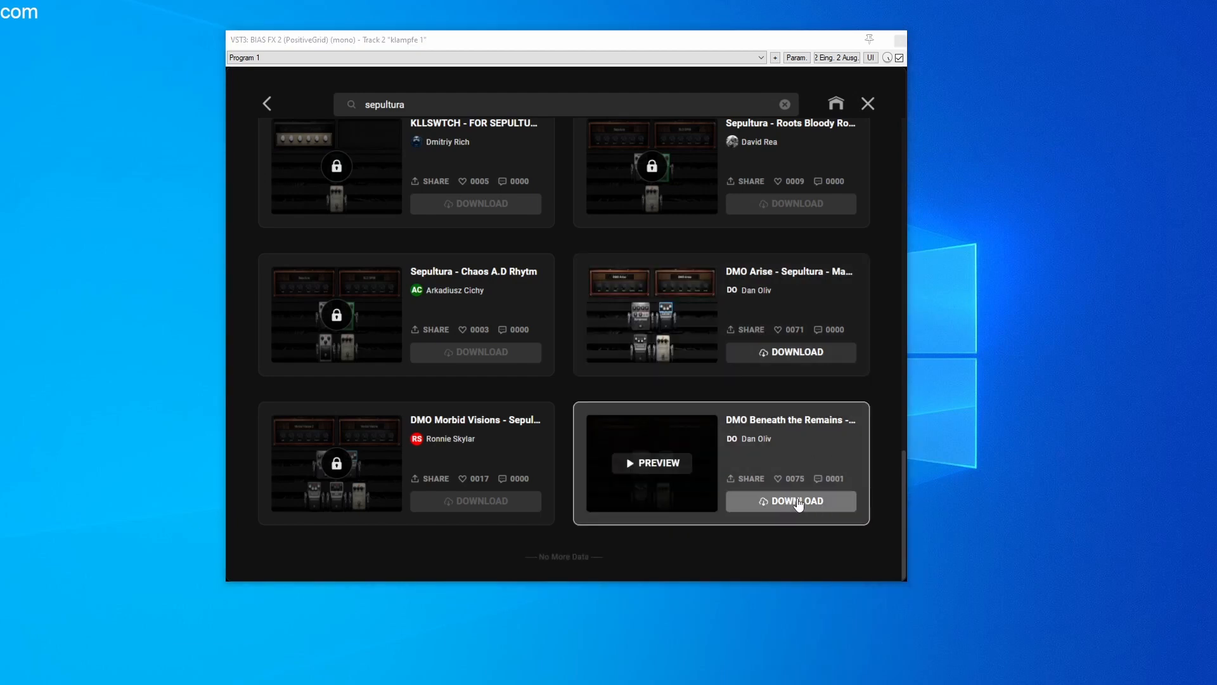
{"action": "left_click", "coordinate": [785, 502]}
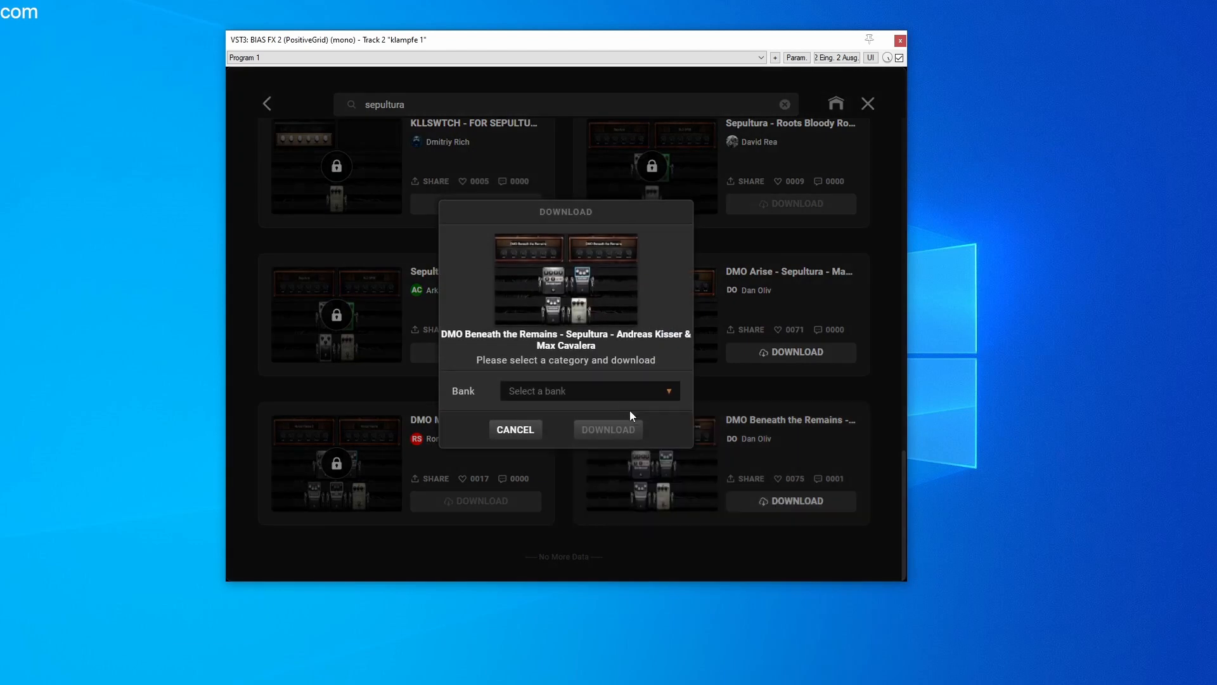
{"action": "left_click", "coordinate": [590, 390]}
{"action": "left_click", "coordinate": [533, 439]}
{"action": "left_click", "coordinate": [608, 429]}
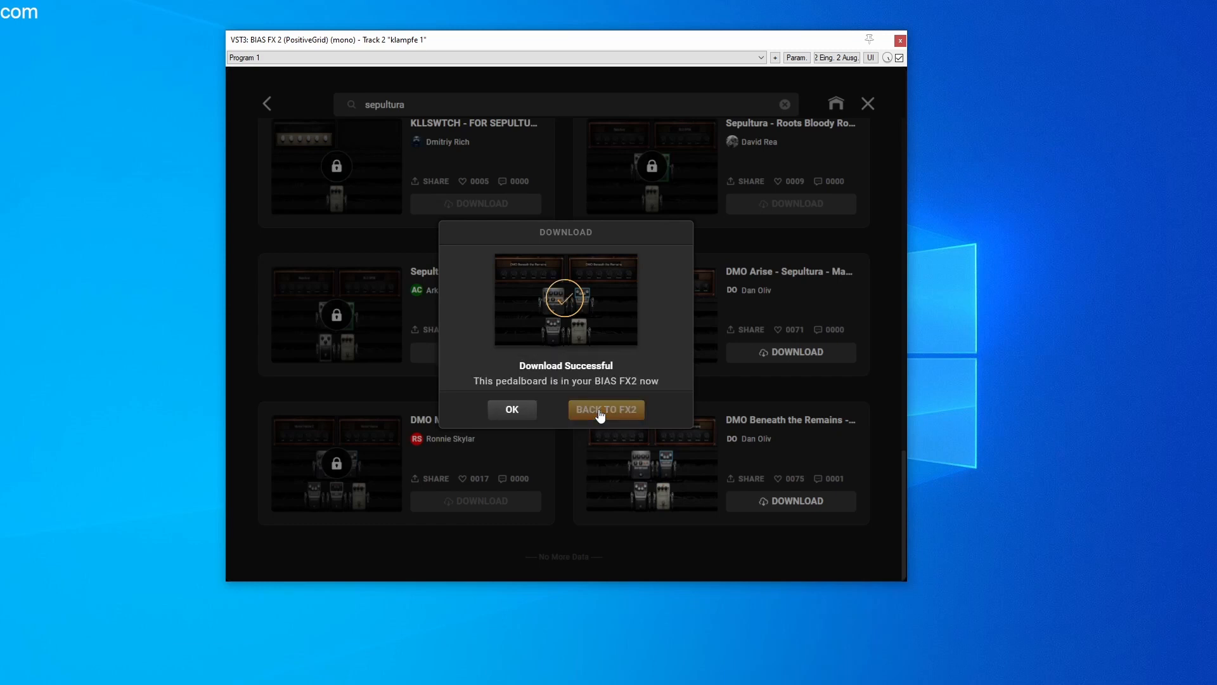
{"action": "left_click", "coordinate": [602, 413]}
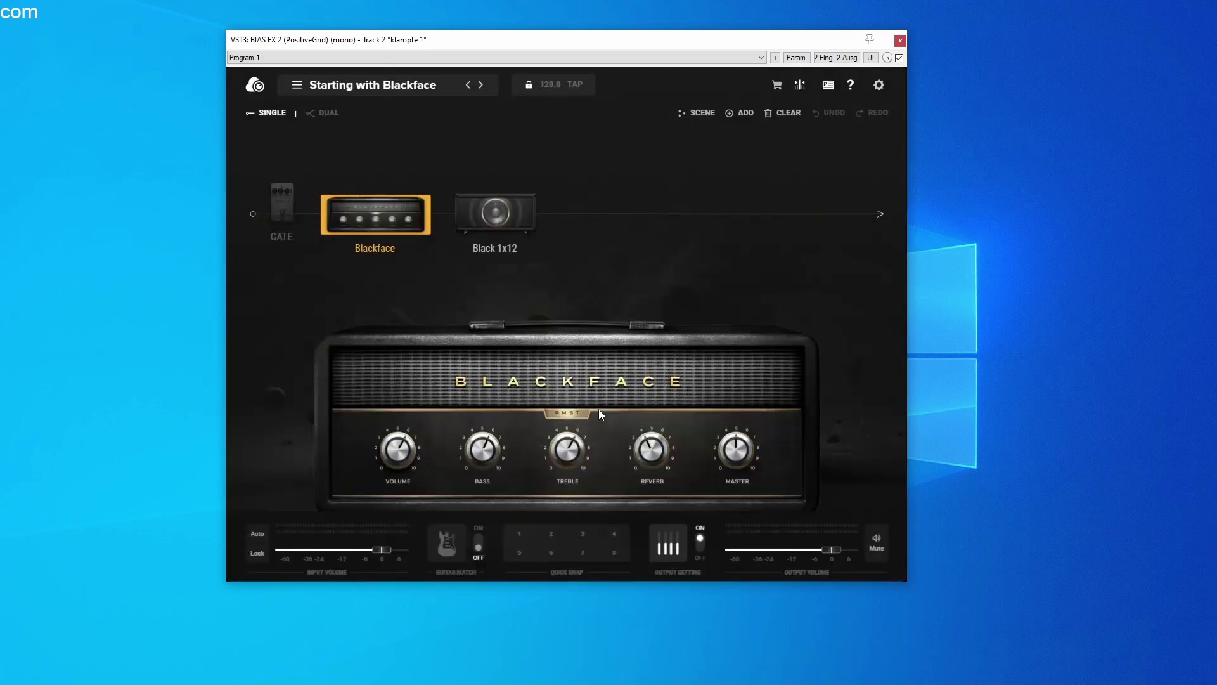
Browse presets through Metal and Bank 1 to Bank 2 and choose DMO Beneath the Remains
{"action": "left_click", "coordinate": [361, 86]}
{"action": "scroll", "coordinate": [386, 253], "scroll_direction": "down", "scroll_amount": 1}
{"action": "left_click", "coordinate": [386, 253]}
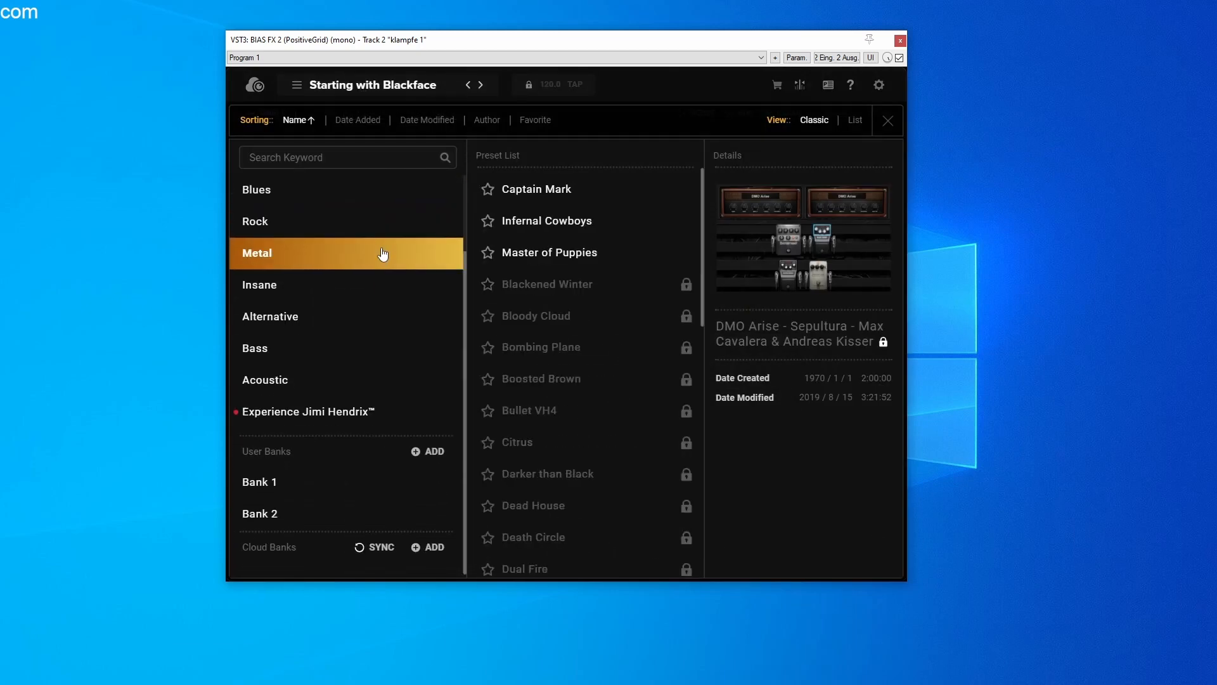
{"action": "left_click", "coordinate": [370, 481]}
{"action": "left_click", "coordinate": [281, 515]}
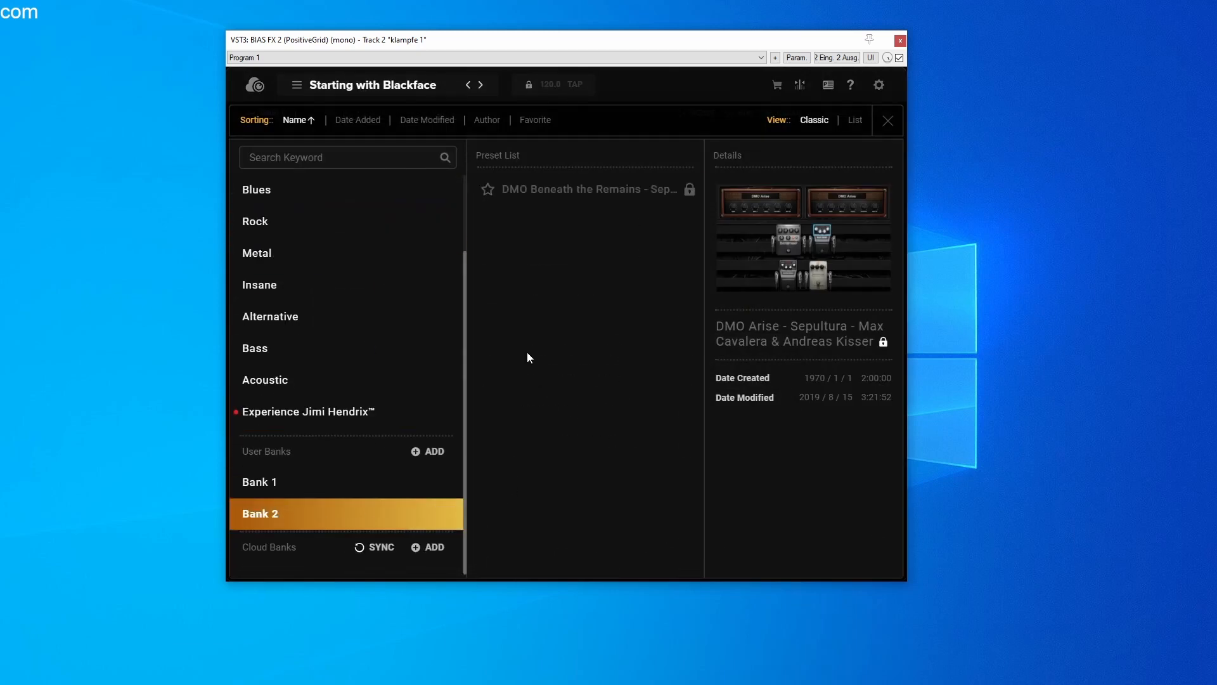
{"action": "left_click", "coordinate": [585, 190]}
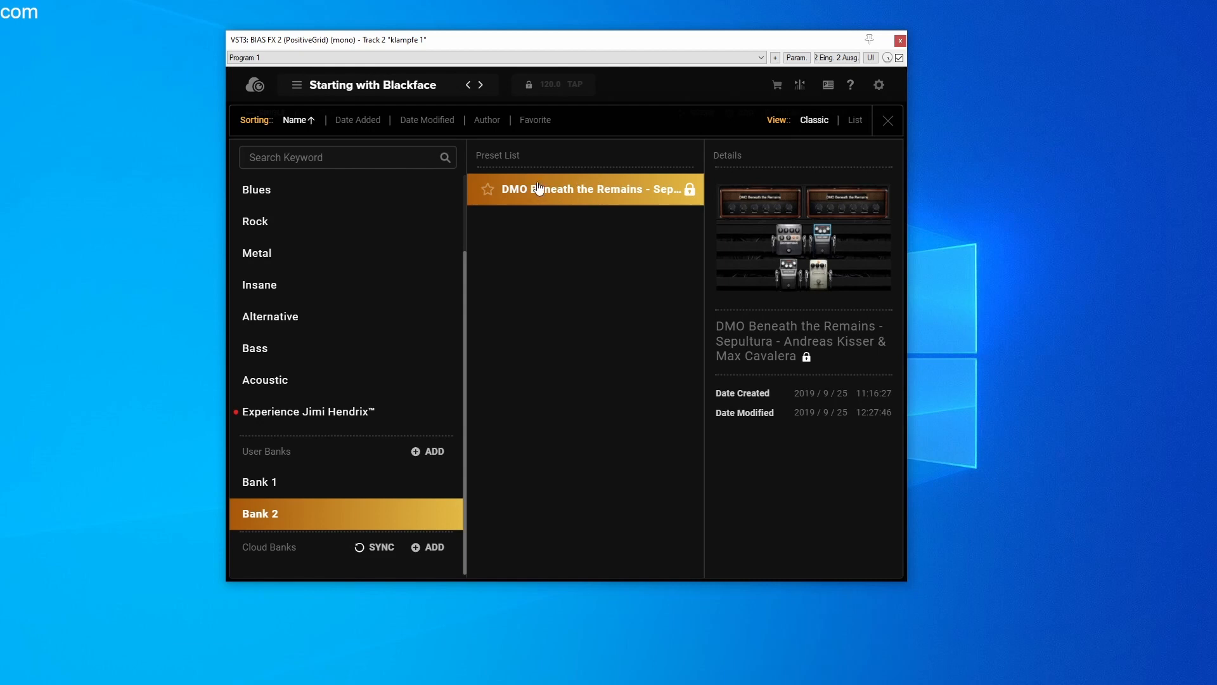